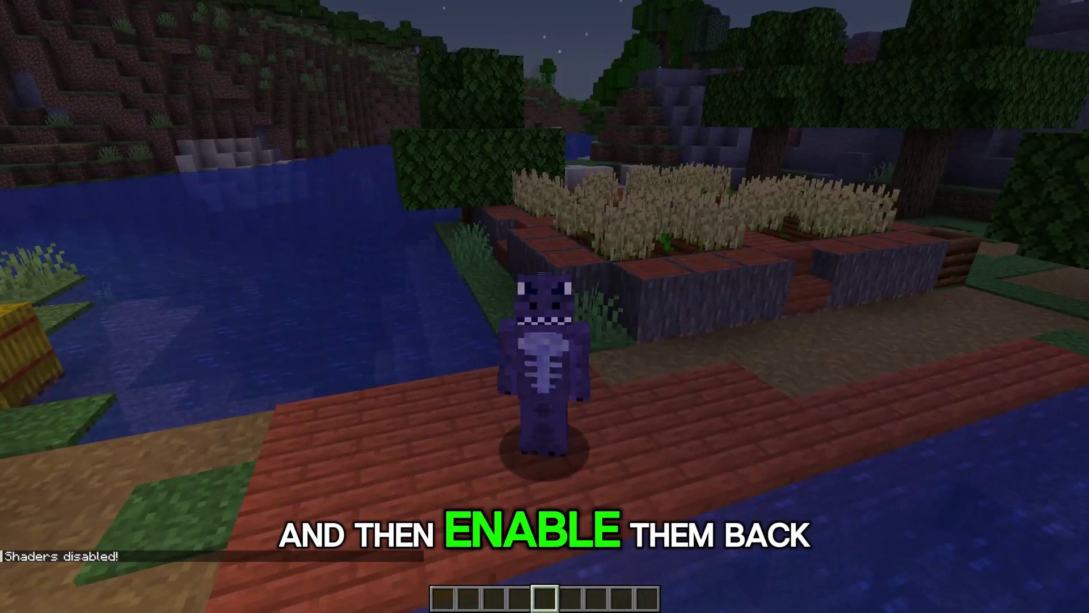
Step: Toggle the shaders back on in the Minecraft world
key(k)
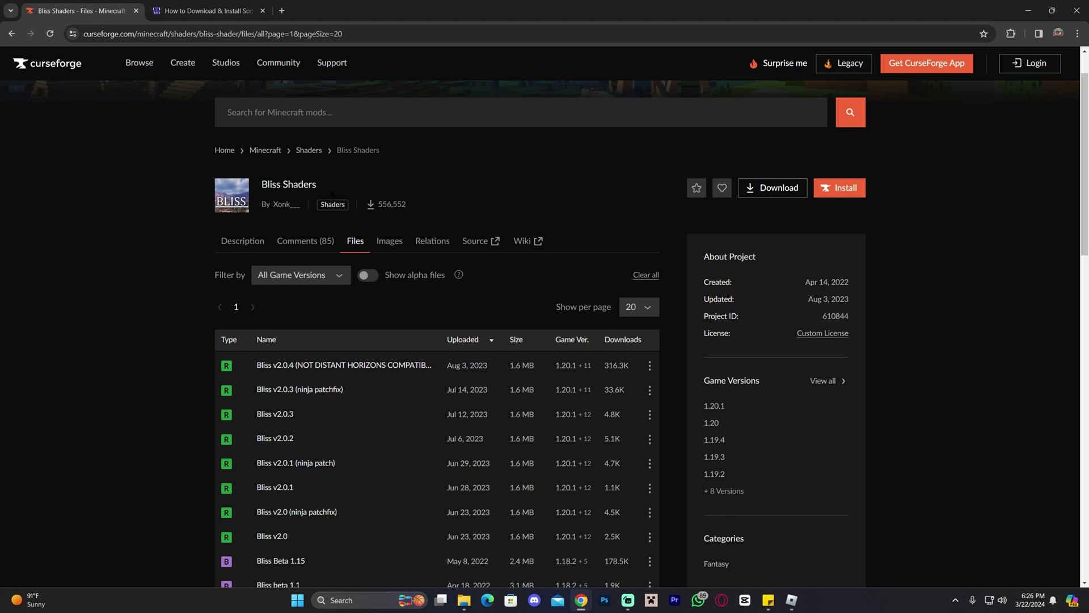
Step: Examine the Bliss Shaders file list on CurseForge and the game versions supported by Bliss v2.0.4
drag(327, 185, 261, 185)
click(328, 183)
scroll(529, 208, down, 4)
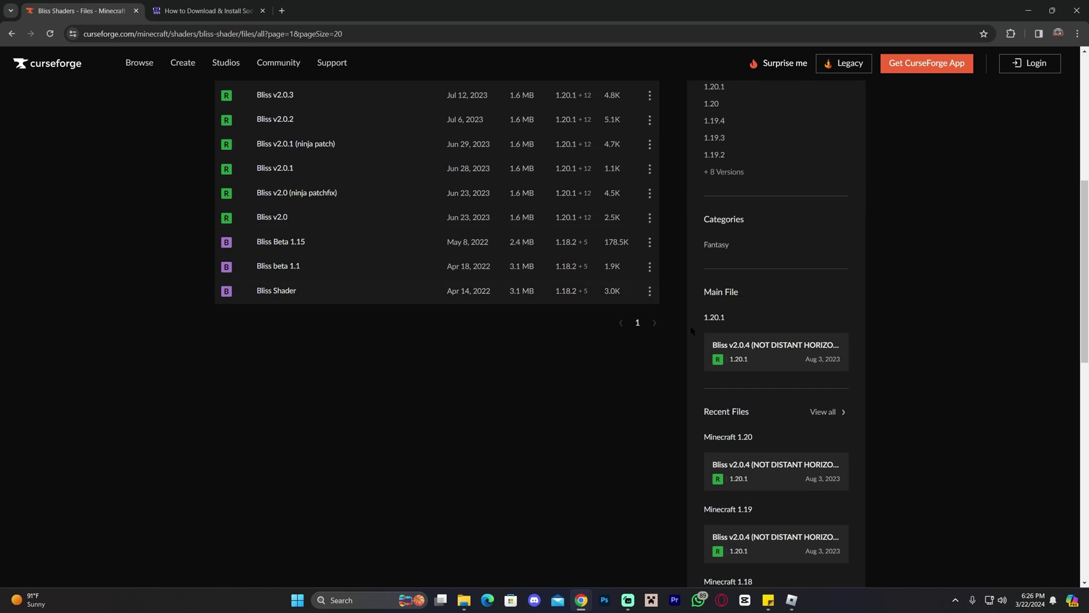
scroll(318, 245, up, 5)
drag(318, 244, 260, 238)
click(256, 234)
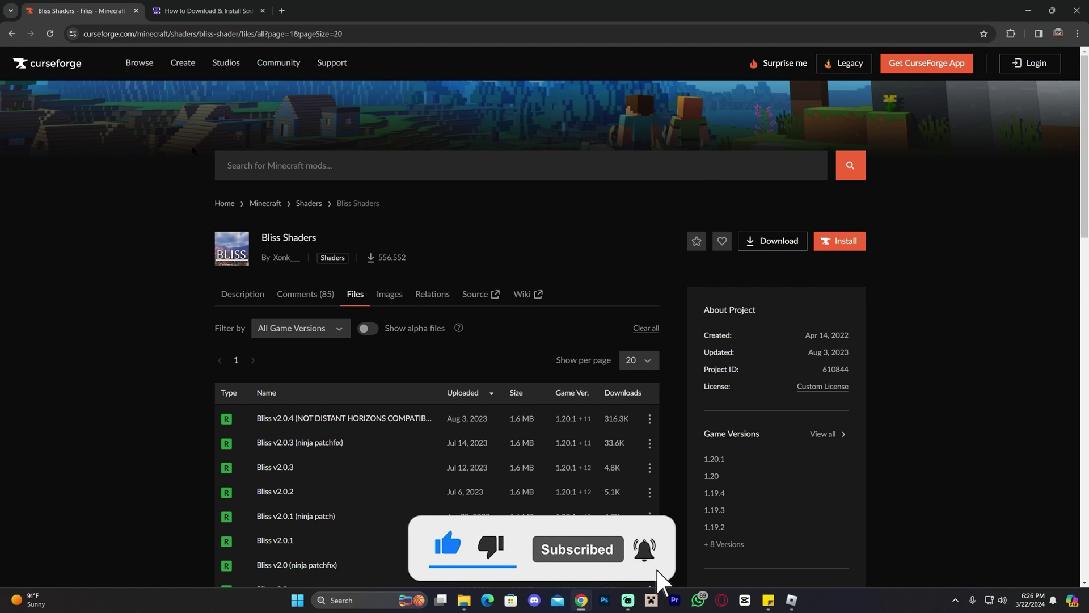
scroll(437, 340, down, 3)
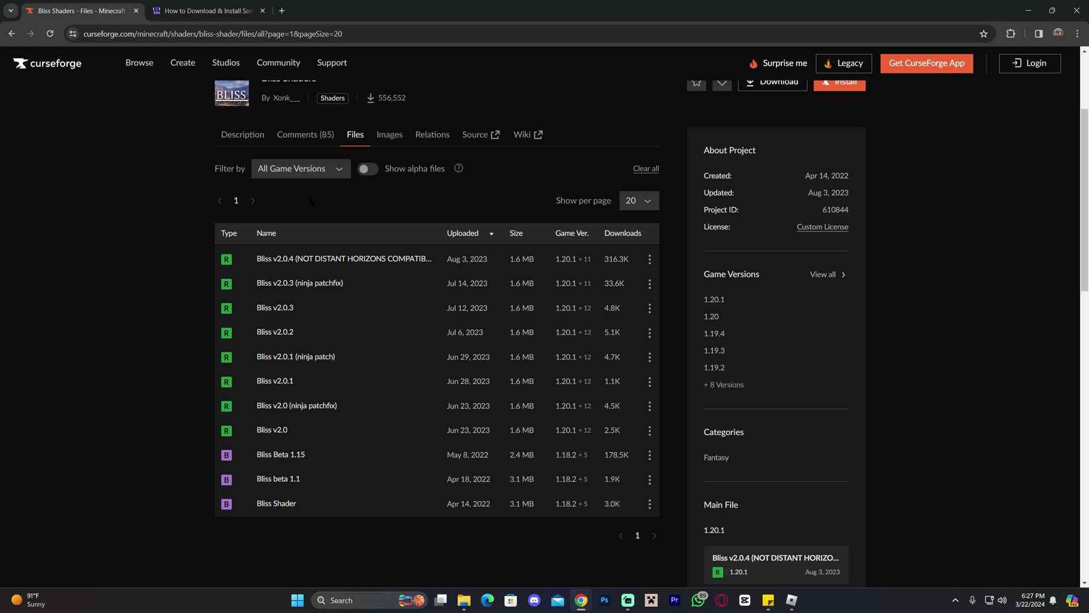
scroll(336, 212, up, 2)
scroll(335, 212, down, 2)
mouse_move(573, 264)
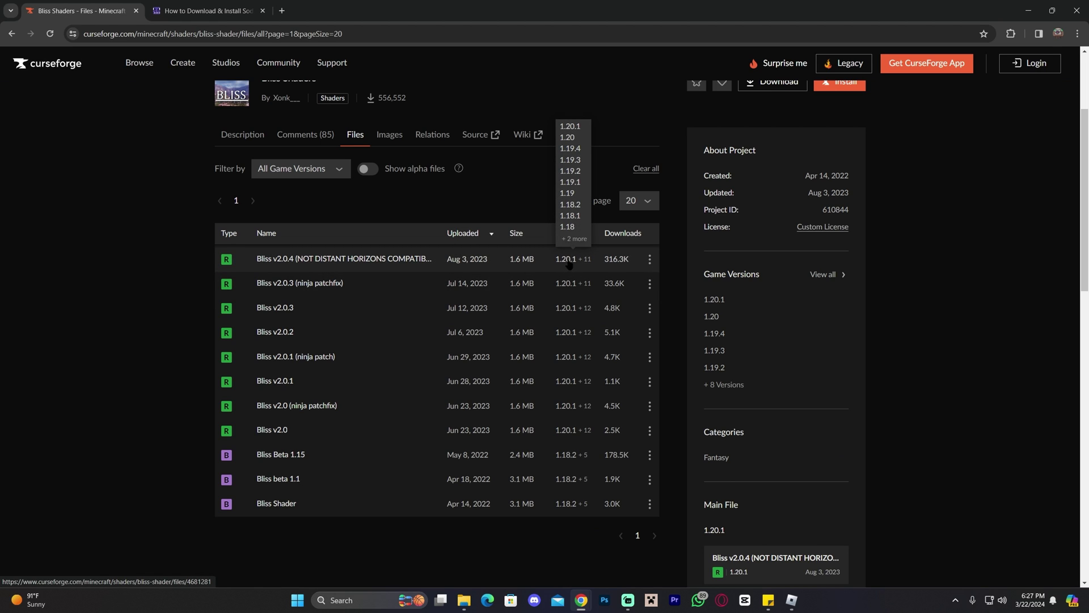
Step: Download the Bliss v2.0.4 file and save it in Downloads as Bliss_v2.0.4_(Chocapic13_Shaders_edit).zip
scroll(423, 198, up, 1)
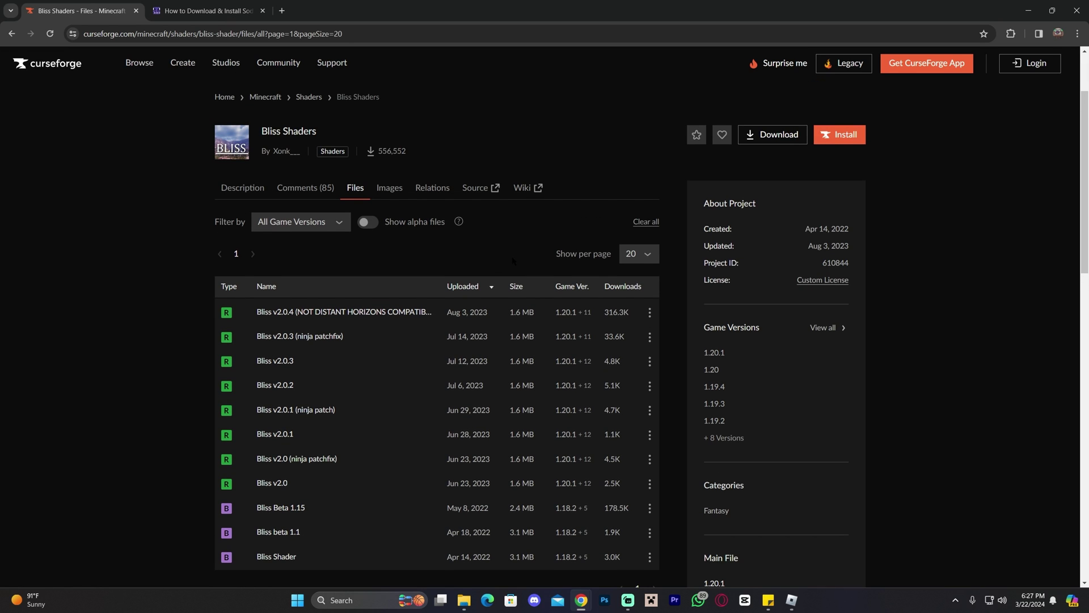
click(649, 312)
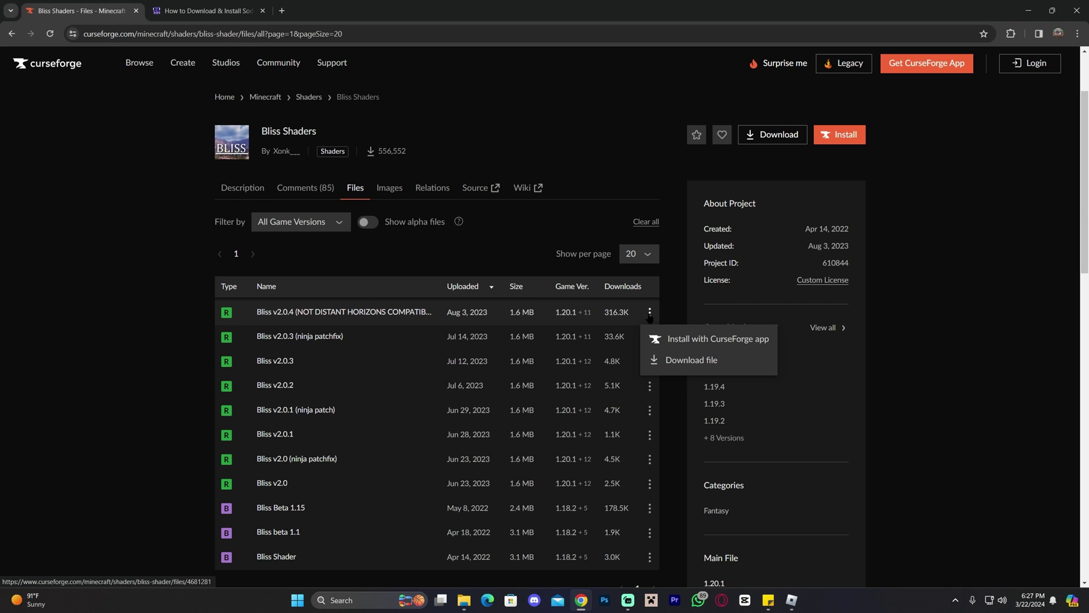
click(683, 360)
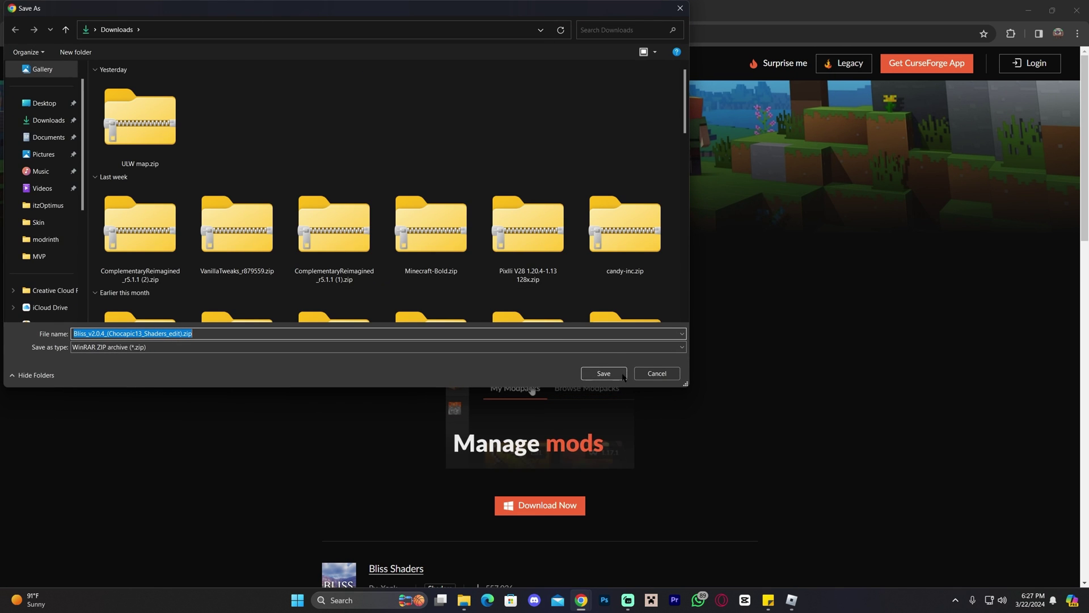
click(602, 373)
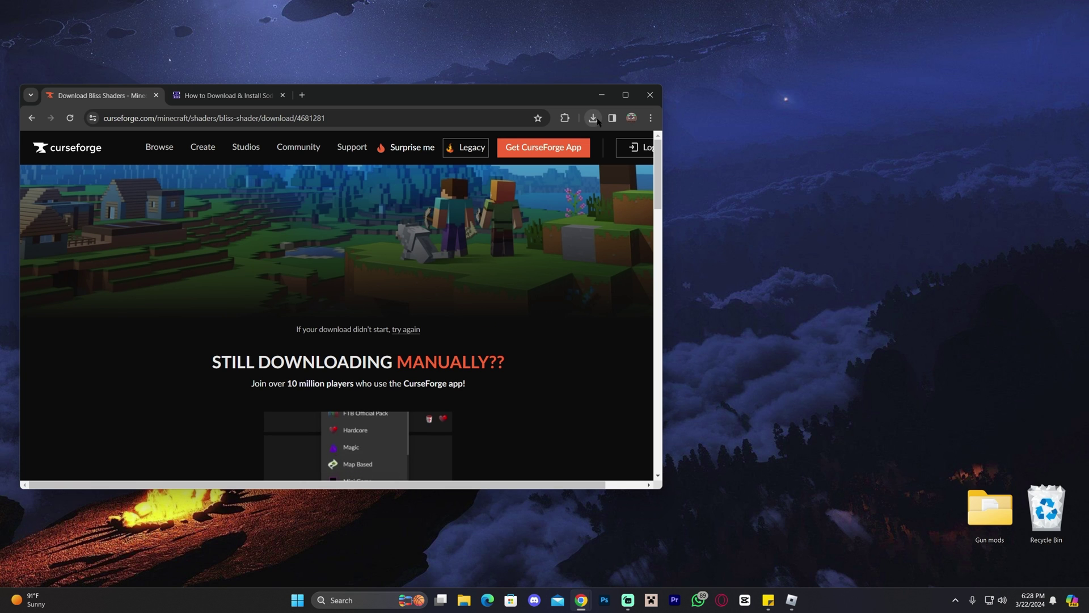
Step: Place the downloaded Bliss v2.0.4 zip from the browser's recent downloads on the desktop
click(597, 119)
click(593, 118)
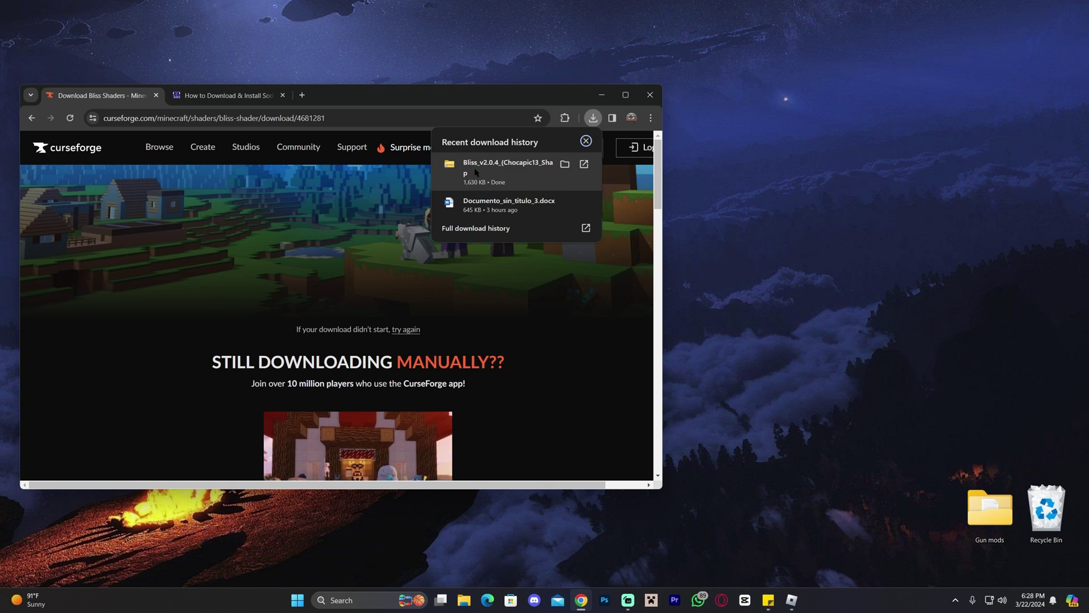
drag(510, 168, 794, 223)
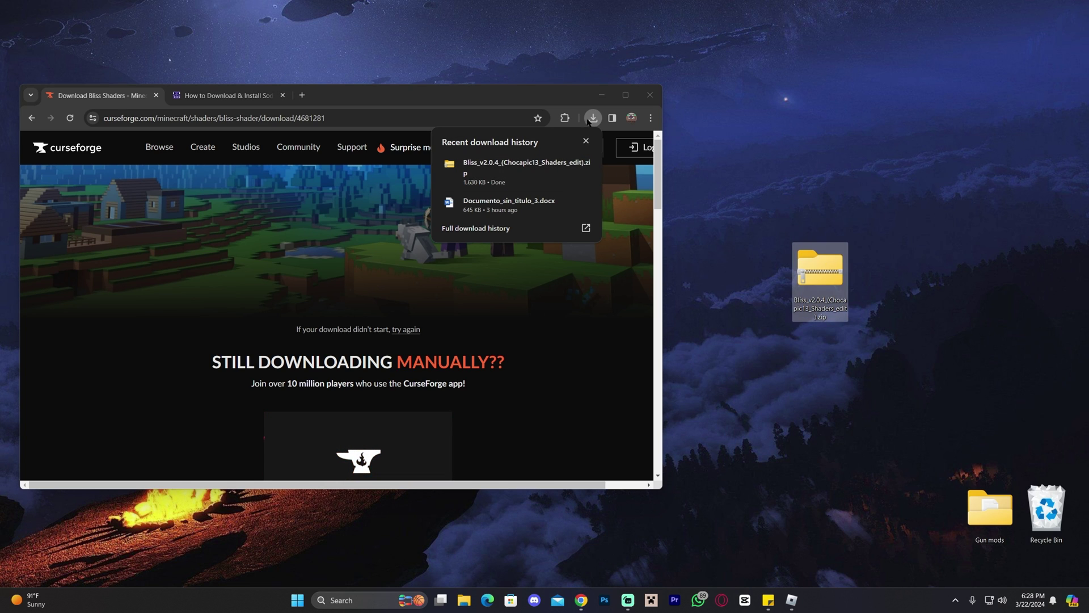
click(593, 119)
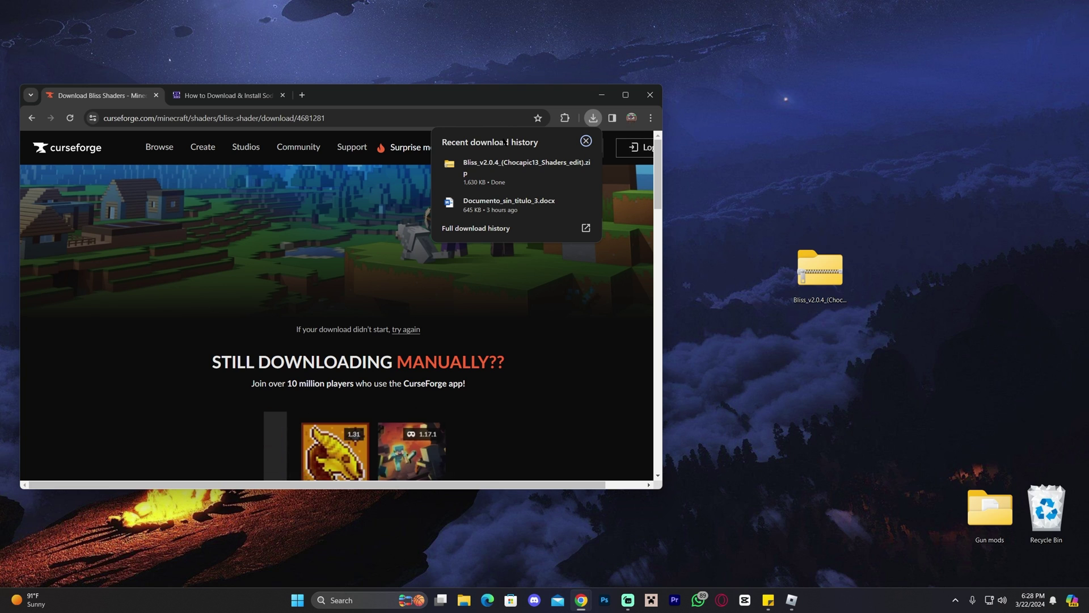
drag(499, 167, 764, 196)
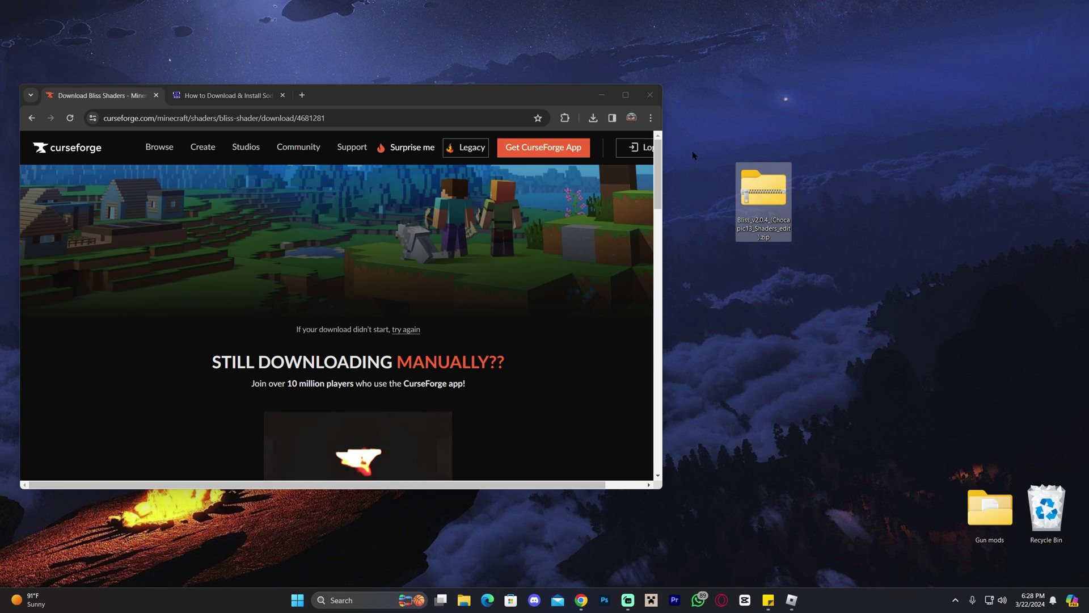
click(708, 146)
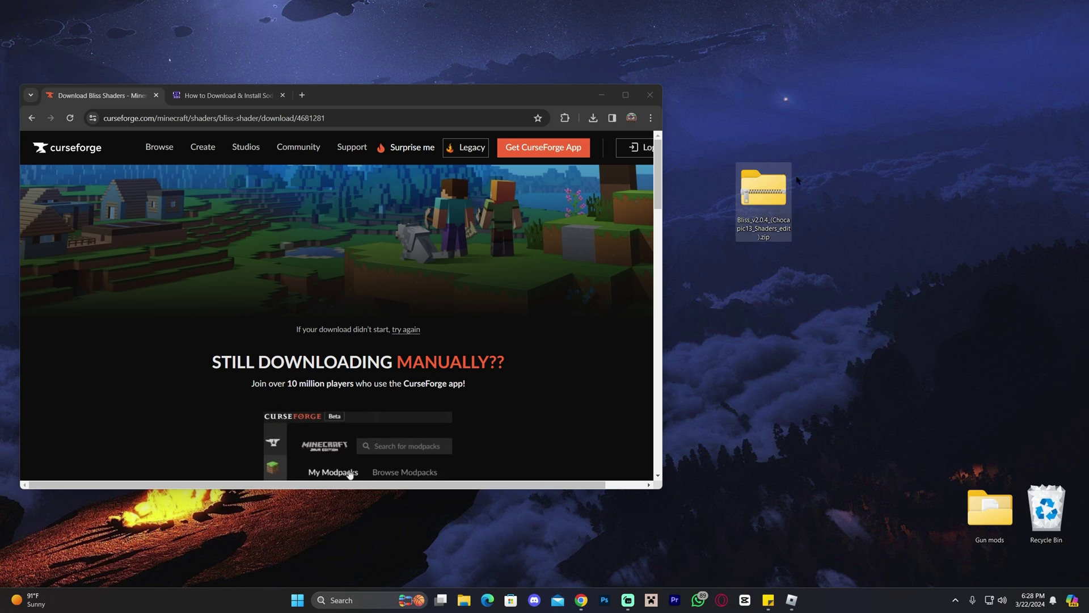
click(768, 192)
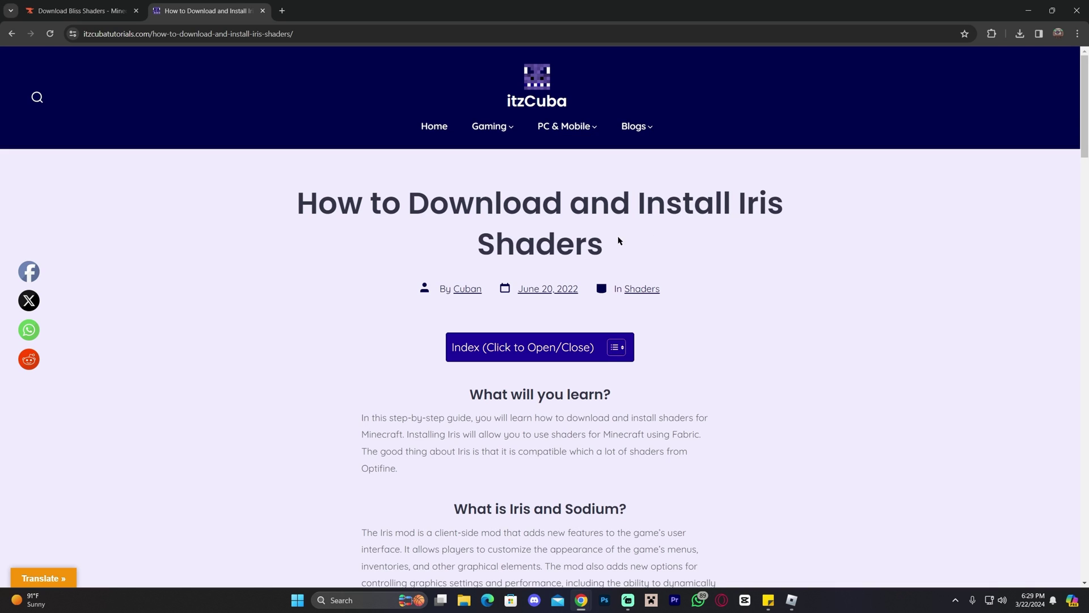
Step: Read through the itzCuba guide on downloading and installing Iris Shaders, down to its download steps
drag(618, 237, 296, 197)
click(739, 201)
drag(744, 205, 733, 236)
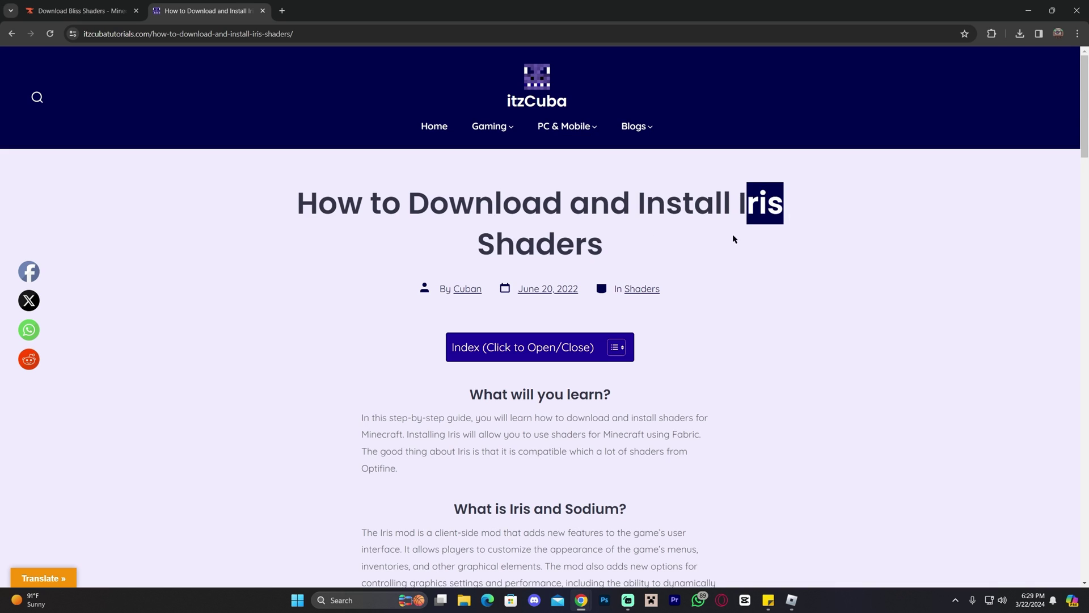
click(645, 232)
drag(665, 202, 792, 251)
click(792, 250)
scroll(720, 245, down, 10)
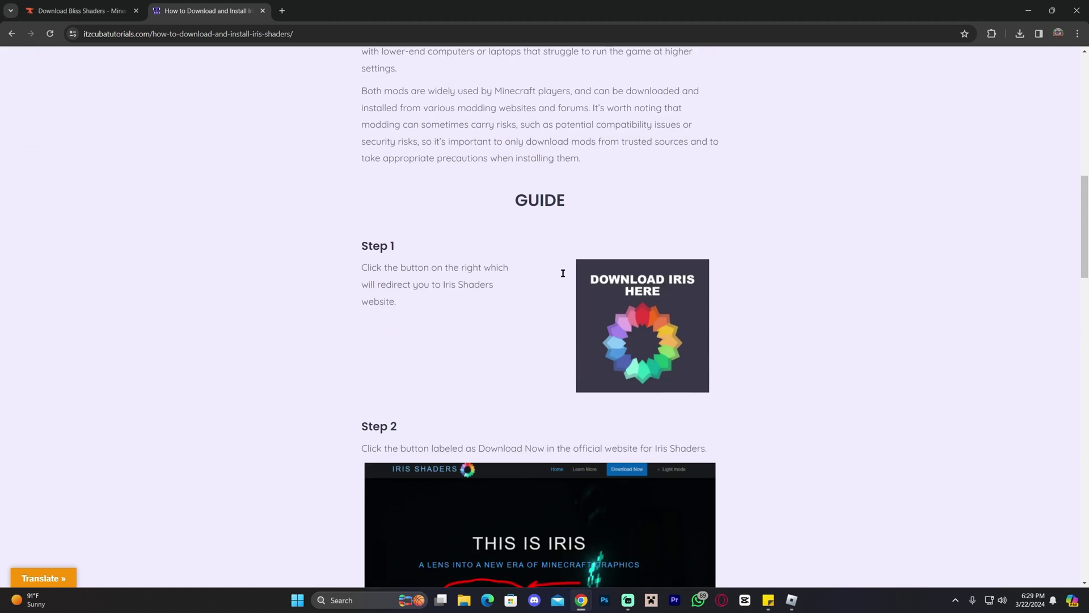
scroll(750, 302, down, 5)
scroll(794, 306, up, 6)
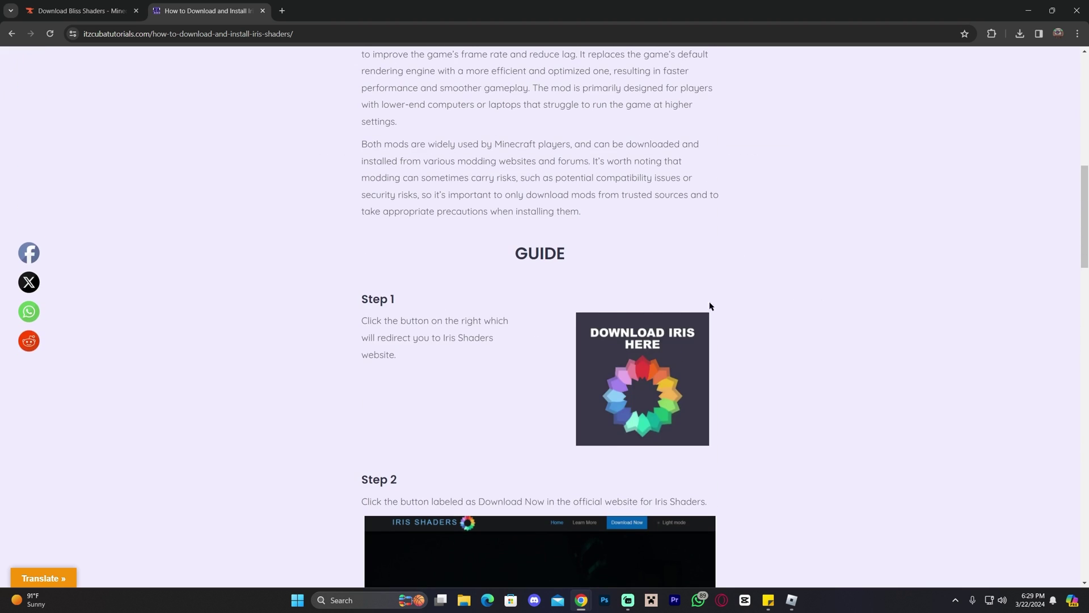
scroll(695, 271, up, 8)
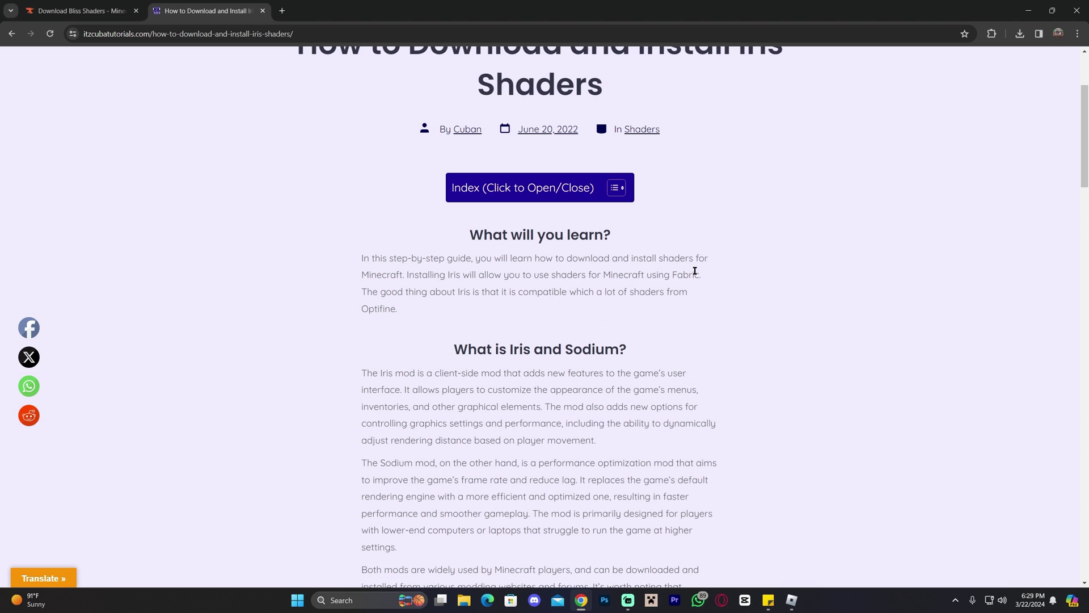
scroll(712, 275, down, 2)
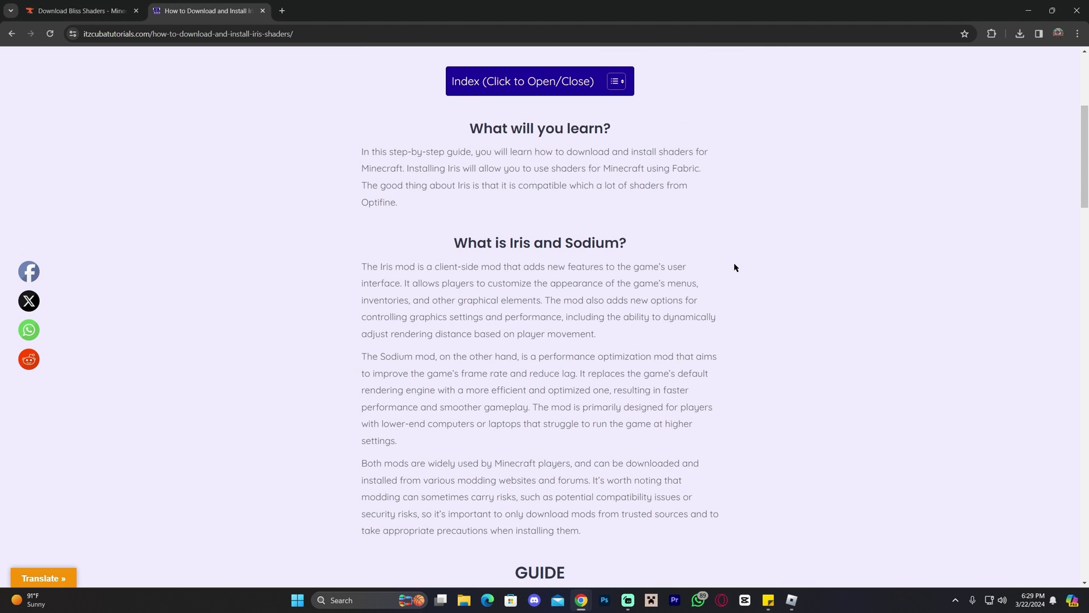
scroll(768, 293, up, 4)
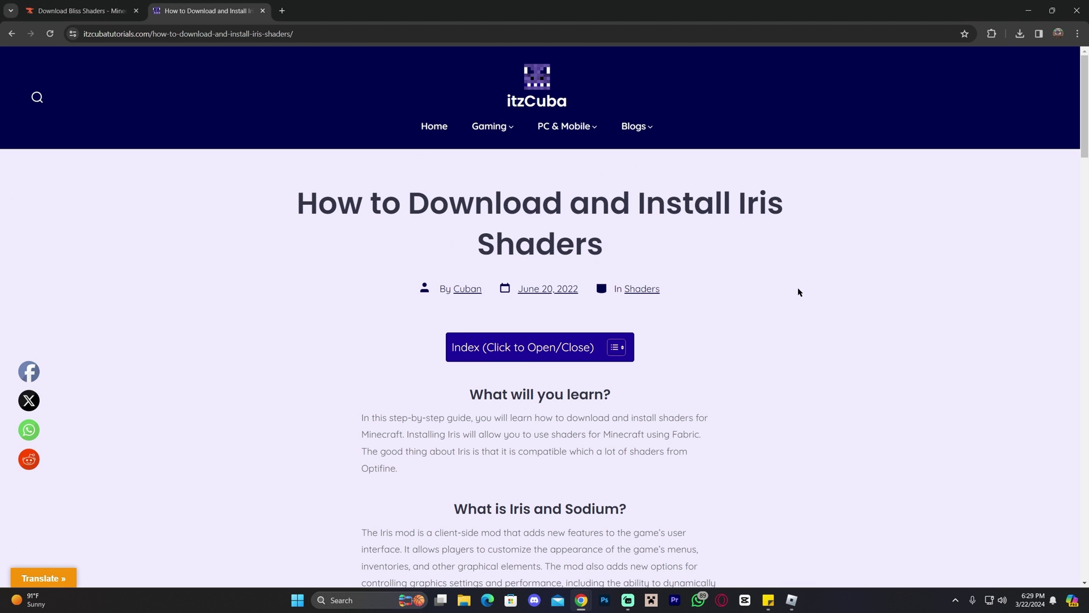
Step: Follow the guide's Iris link to the official download page and download the universal JAR installer
scroll(835, 306, down, 13)
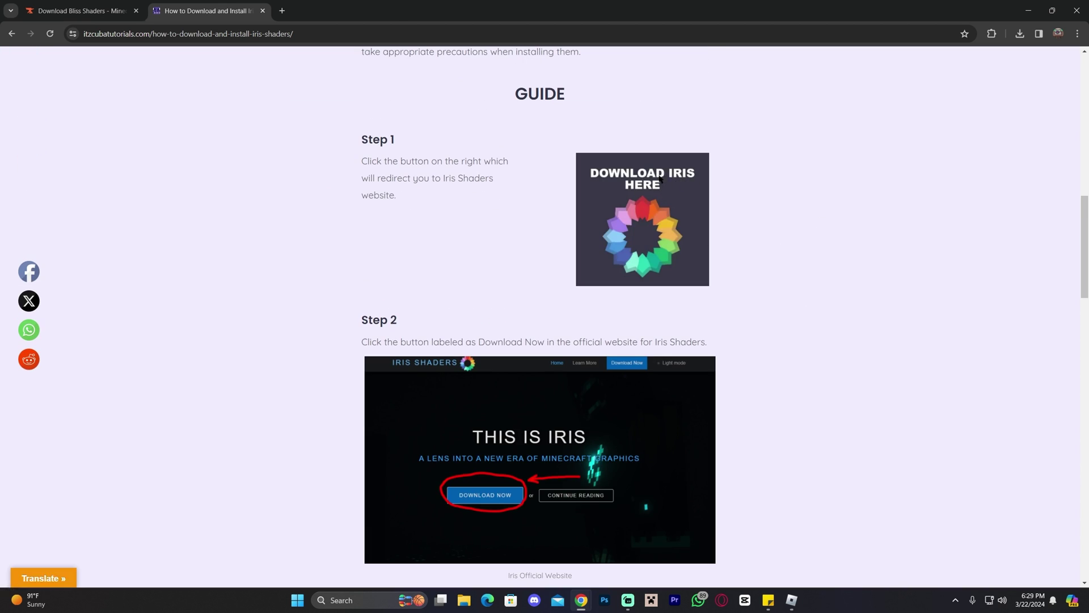
click(652, 176)
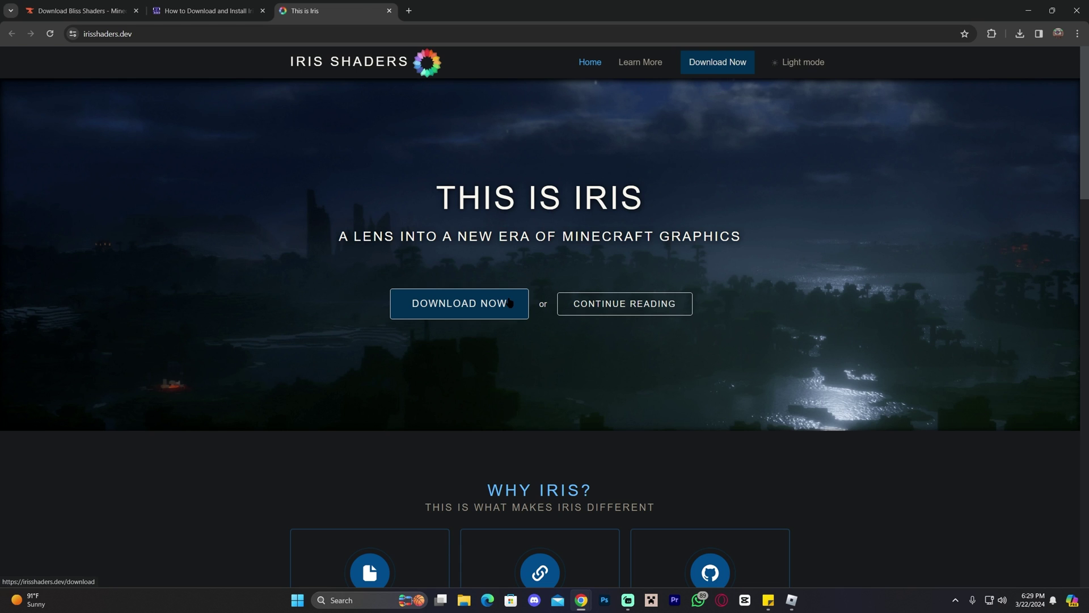
click(510, 301)
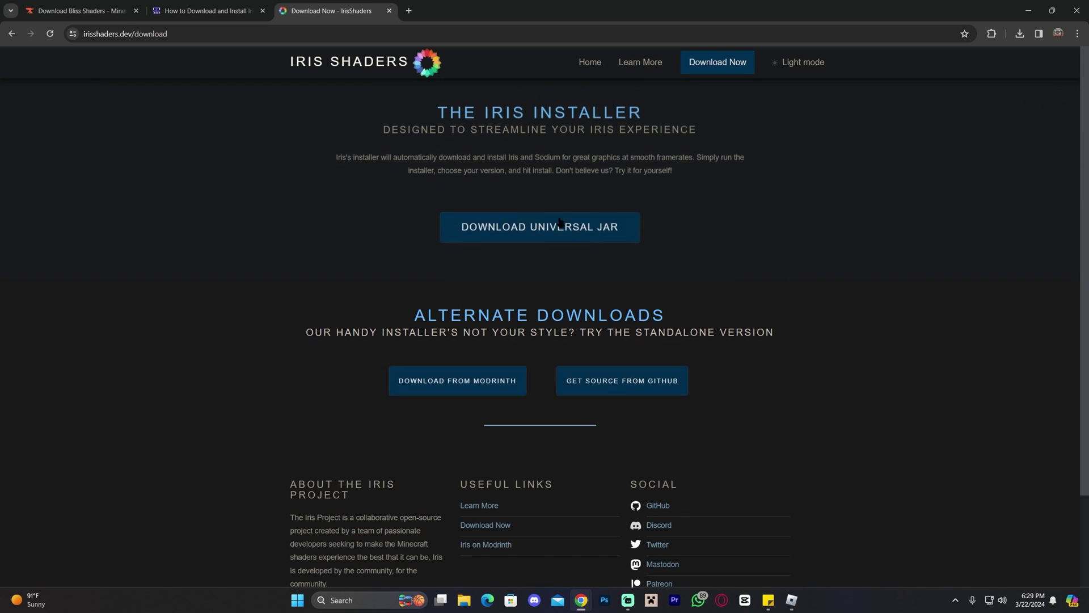
click(540, 233)
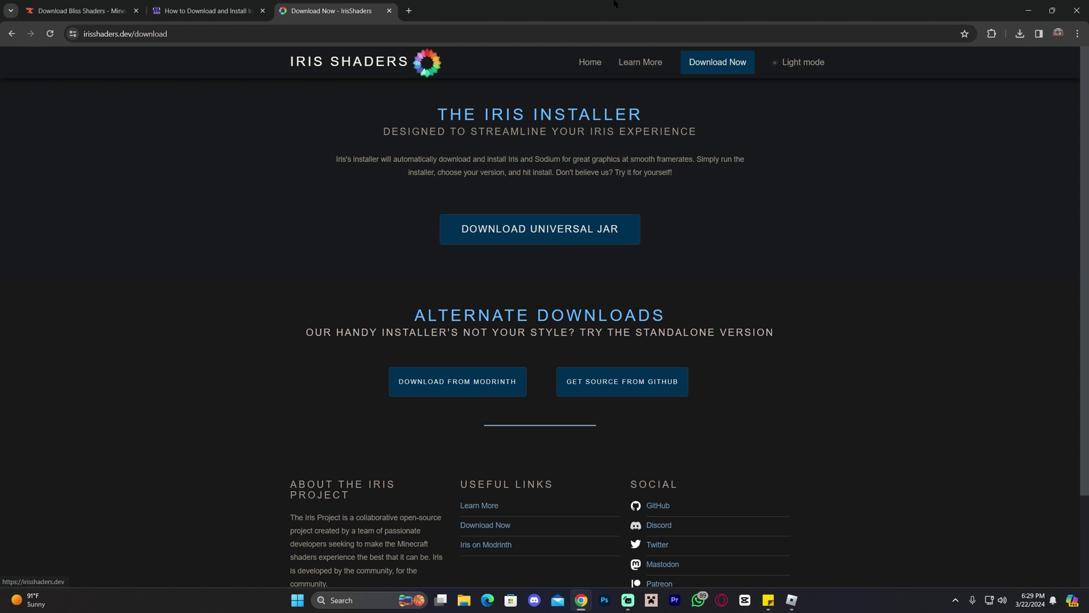
click(602, 373)
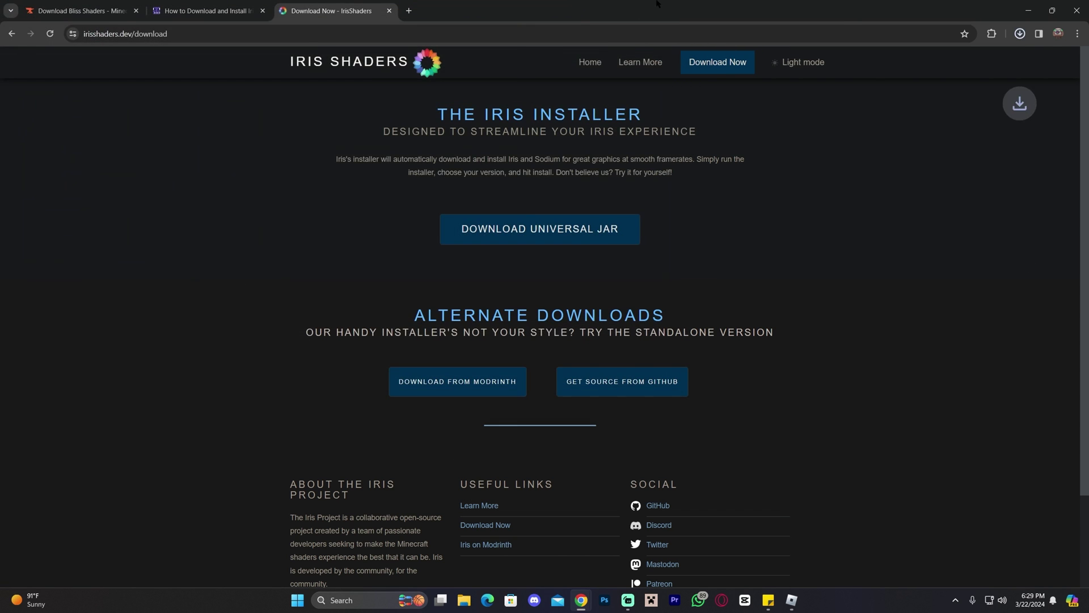
Step: Place the downloaded Iris-Installer-3.2.0.jar on the desktop and minimize the browser window
drag(658, 5, 341, 115)
click(594, 141)
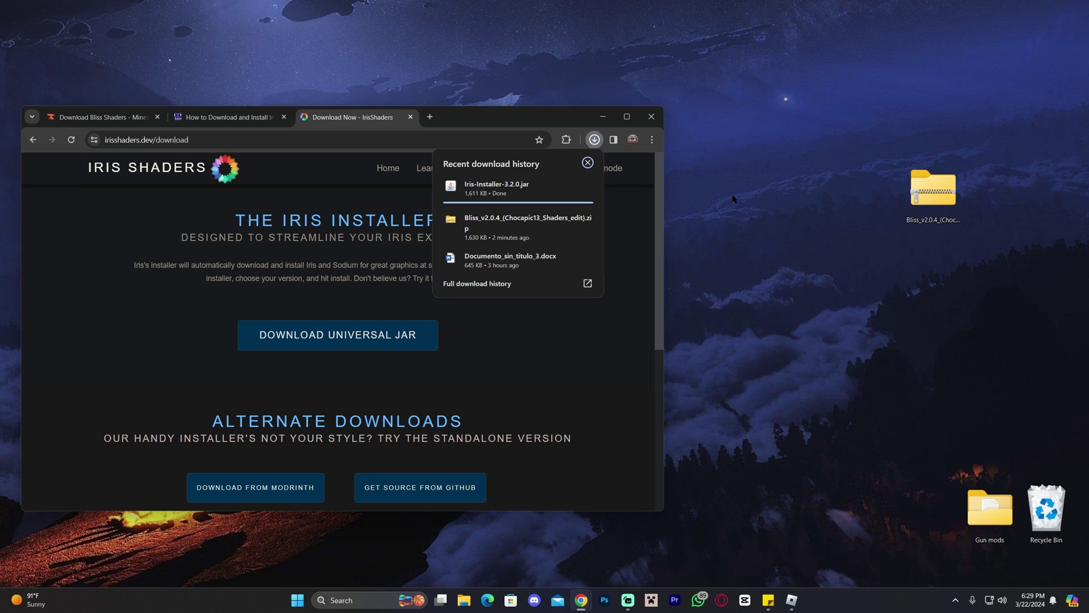
drag(839, 149, 1006, 322)
click(595, 141)
click(595, 140)
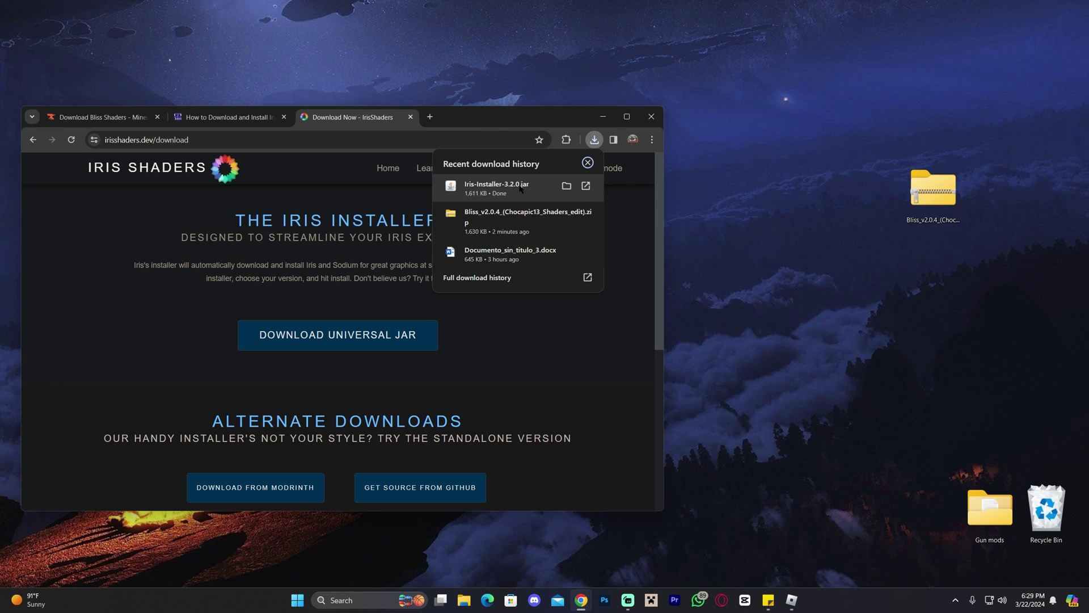
drag(499, 190, 725, 218)
click(603, 117)
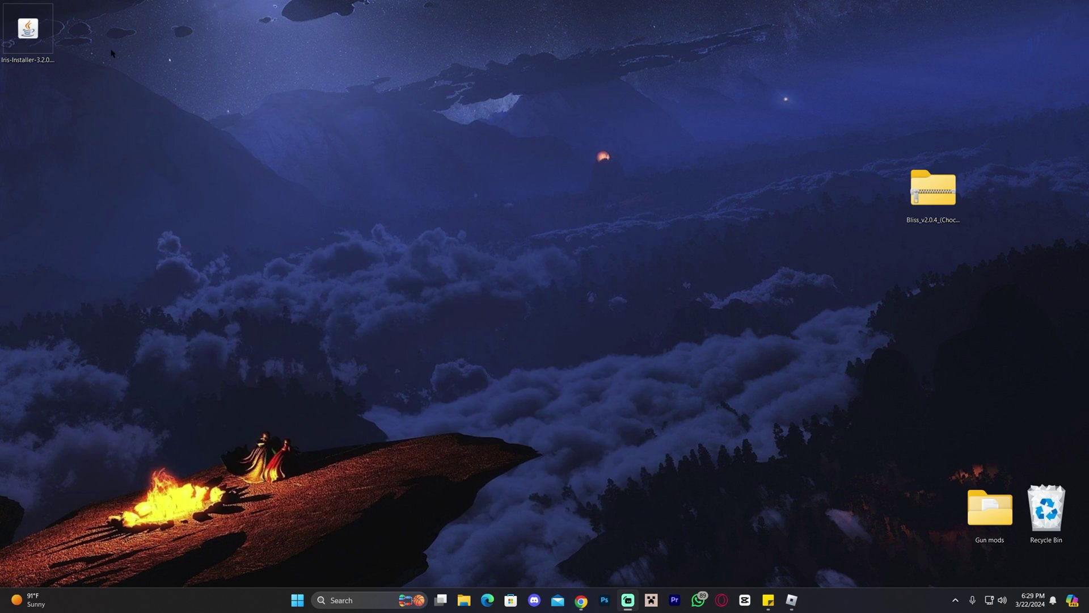
Step: Arrange the Iris installer and the Bliss shader zip side by side in the middle of the desktop
drag(29, 31, 539, 292)
drag(933, 190, 593, 265)
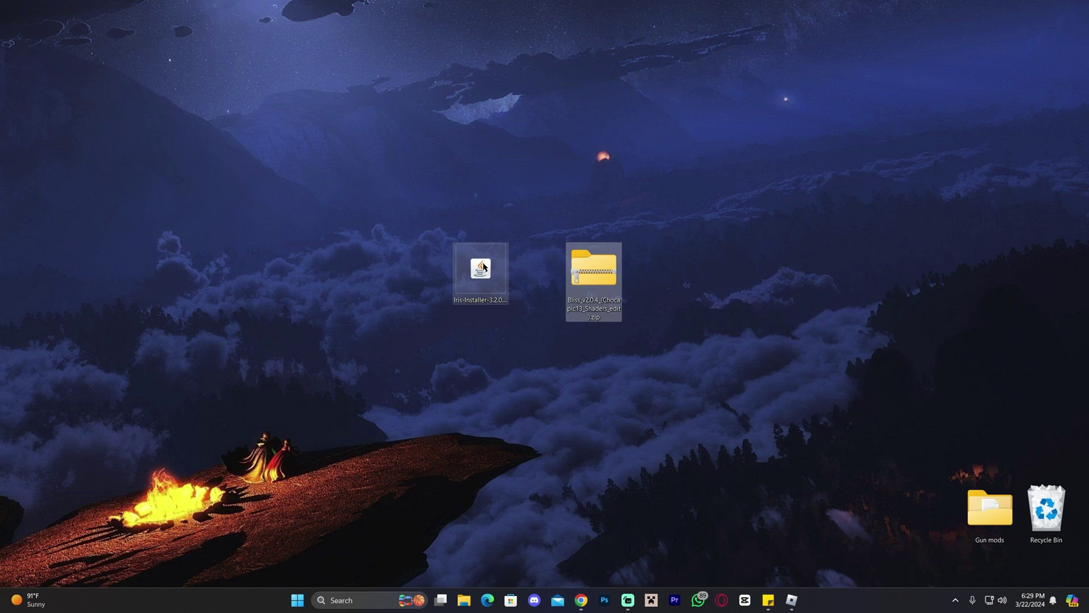
drag(484, 263, 539, 266)
drag(476, 192, 533, 269)
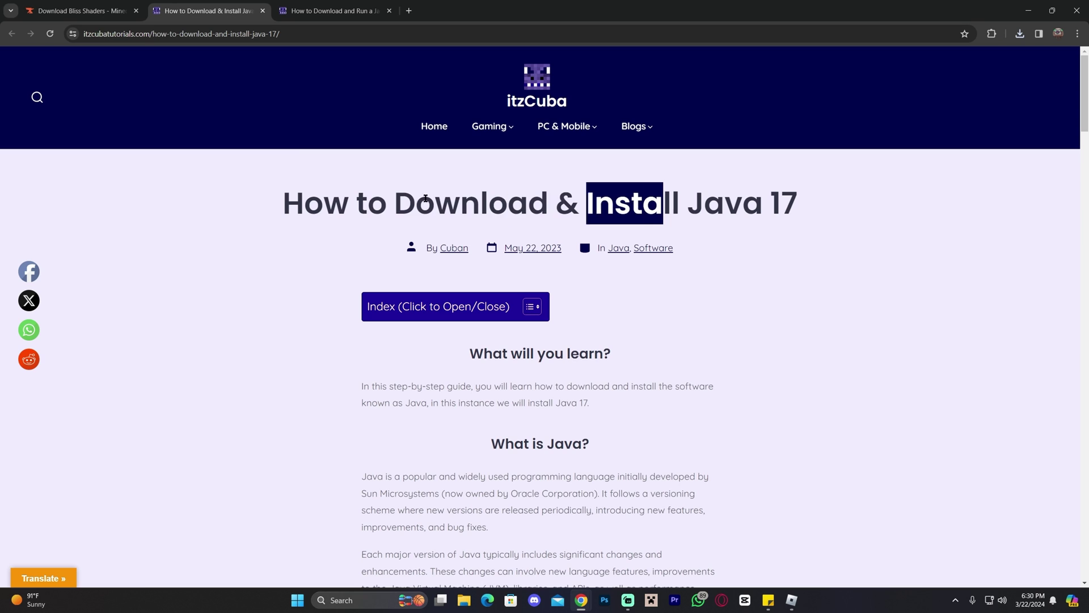
Step: Look through the Java 17 installation guide and the guide on downloading and running Jarfix
drag(586, 202, 352, 202)
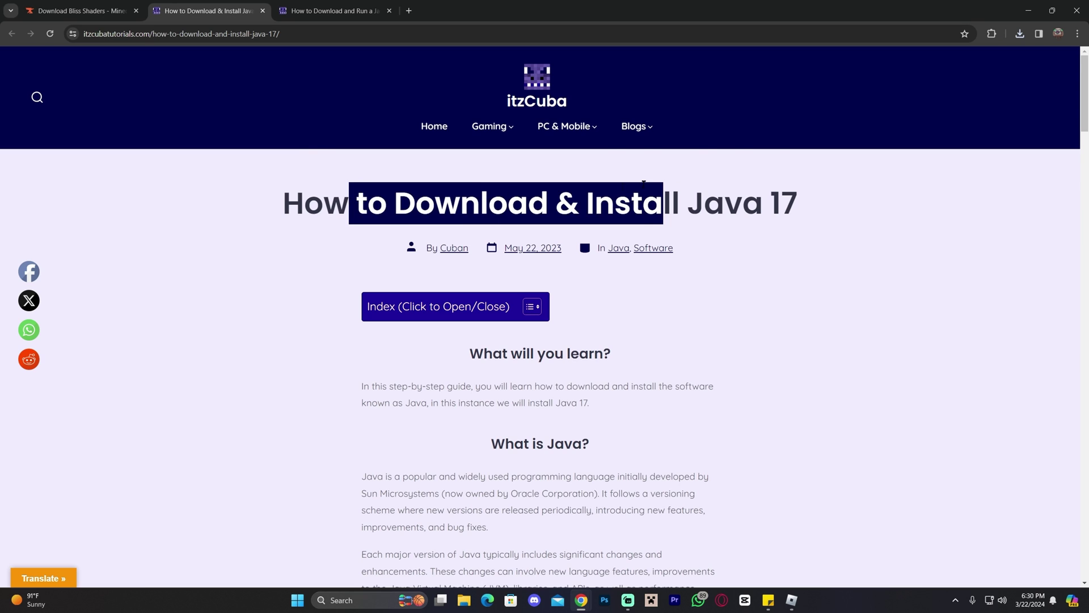
scroll(820, 244, down, 15)
scroll(821, 244, down, 8)
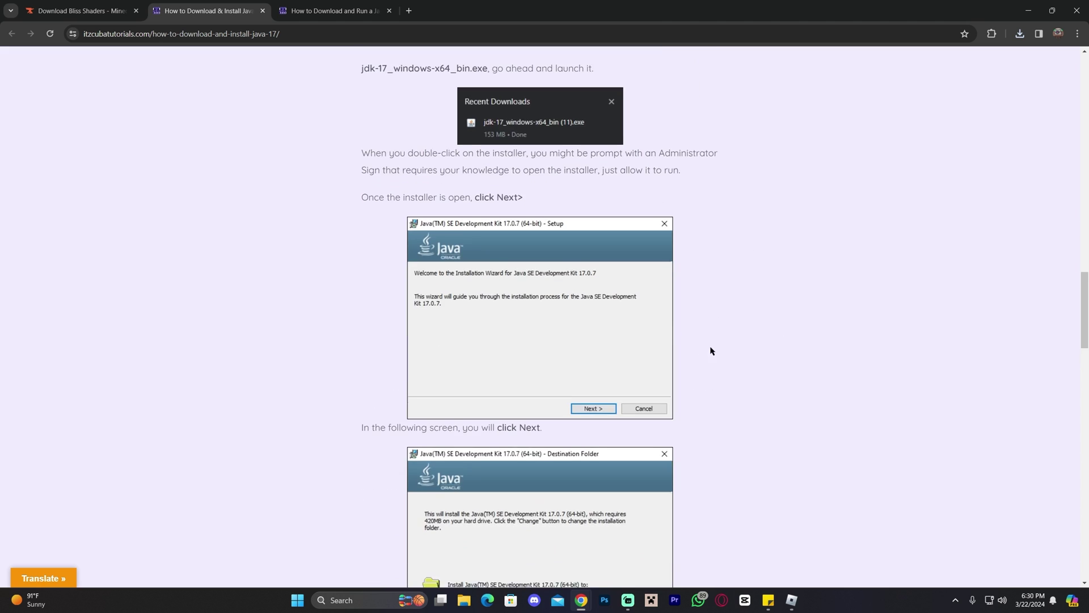
scroll(776, 223, up, 20)
key(ctrl+Tab)
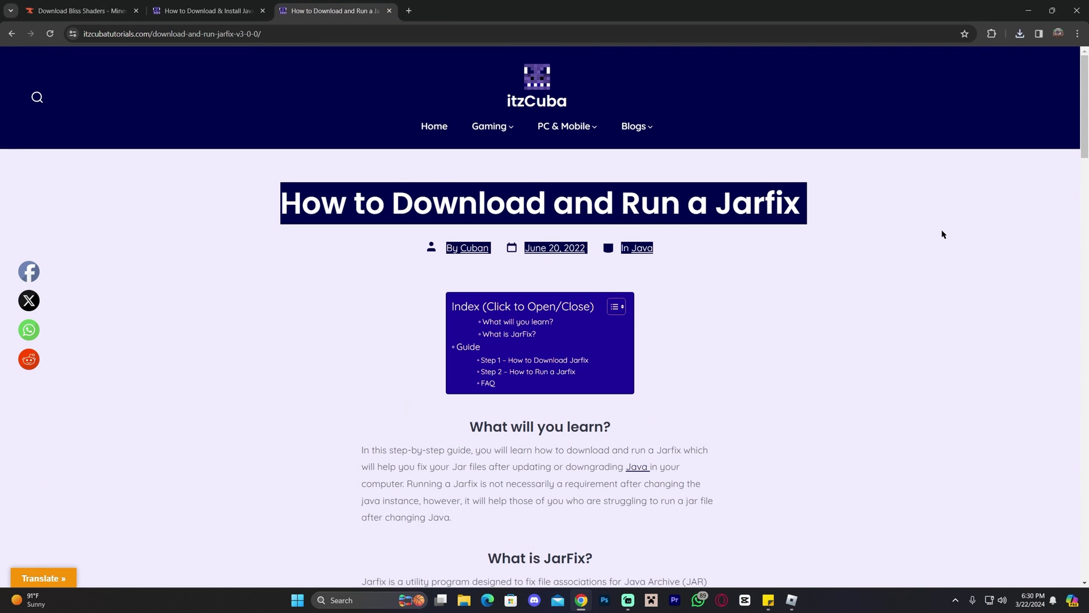
scroll(722, 340, down, 10)
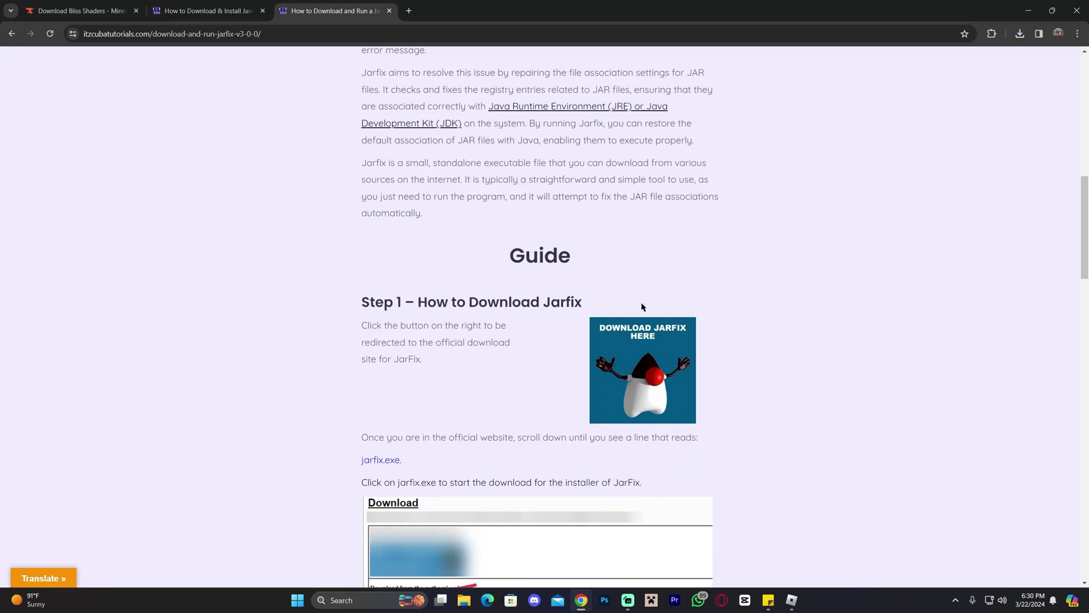
Step: Run the Iris installer from the desktop and install Iris Only for game version 1.20.4 into the .minecraft directory
drag(445, 153, 549, 291)
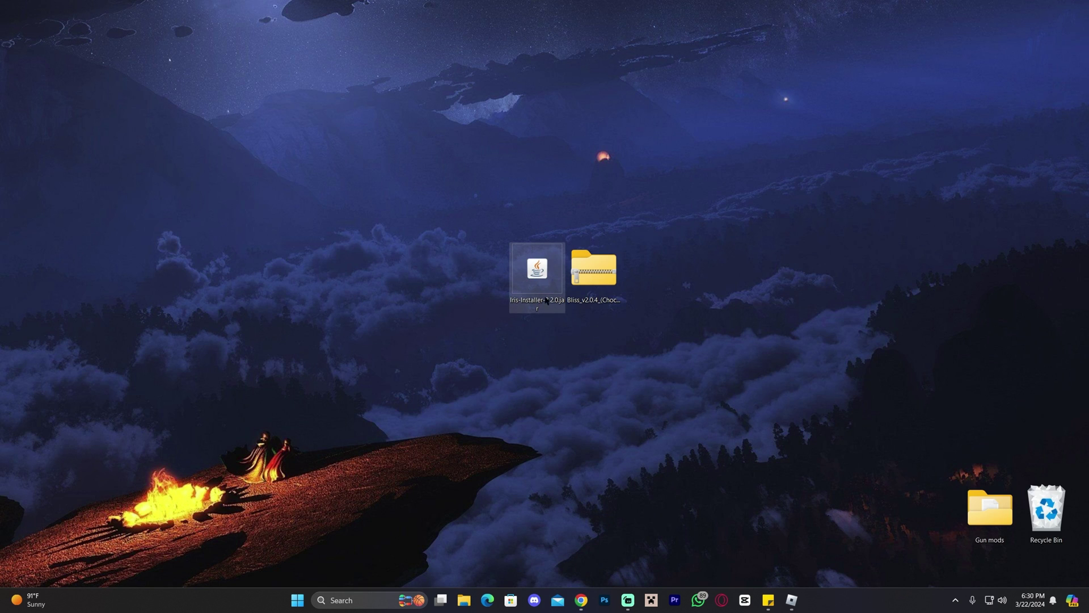
click(470, 330)
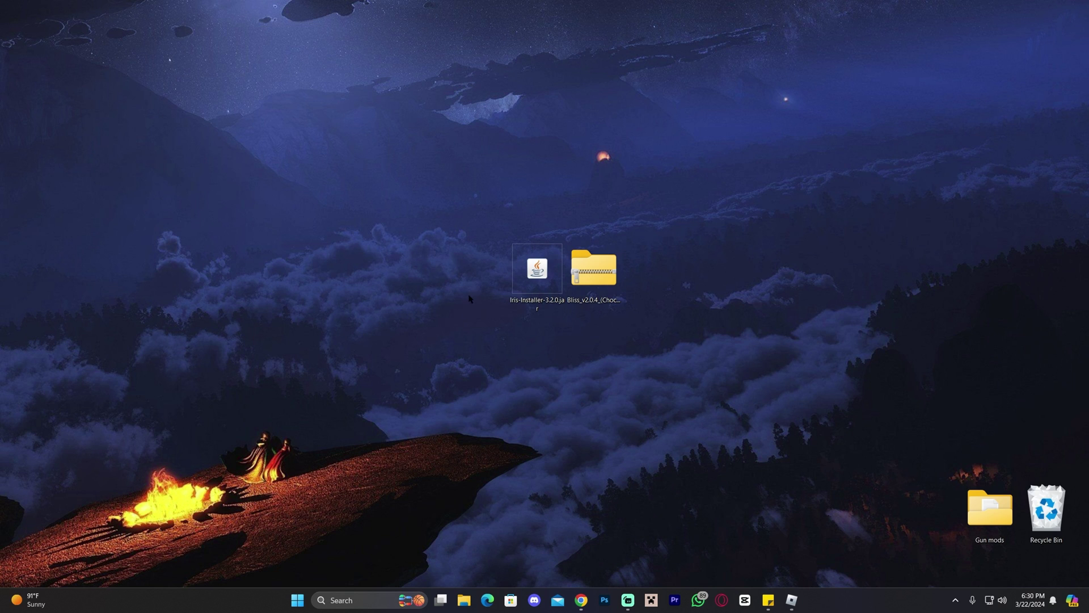
double_click(541, 274)
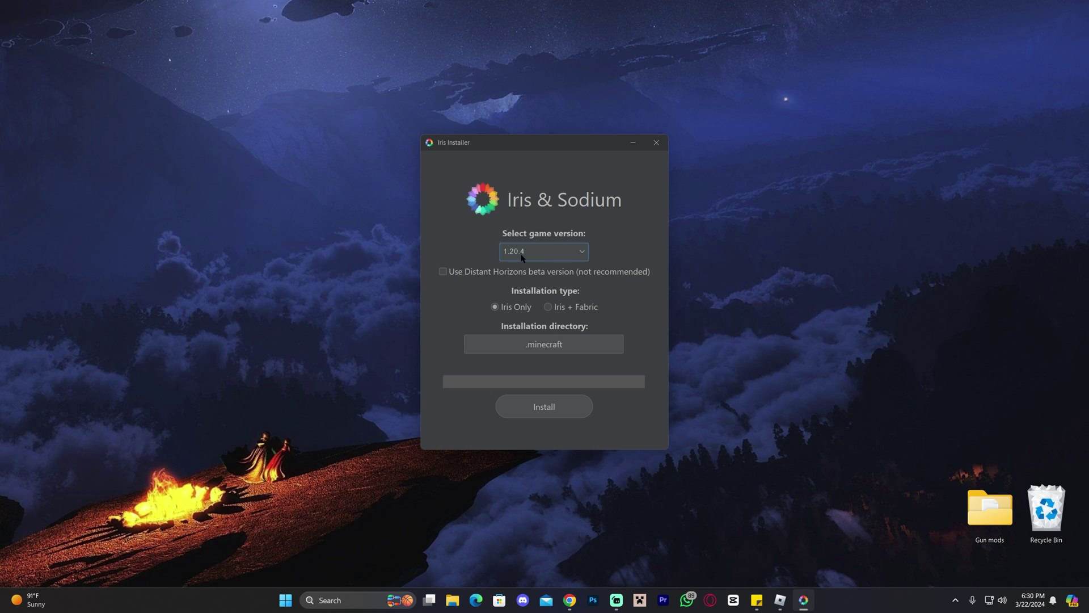
click(522, 257)
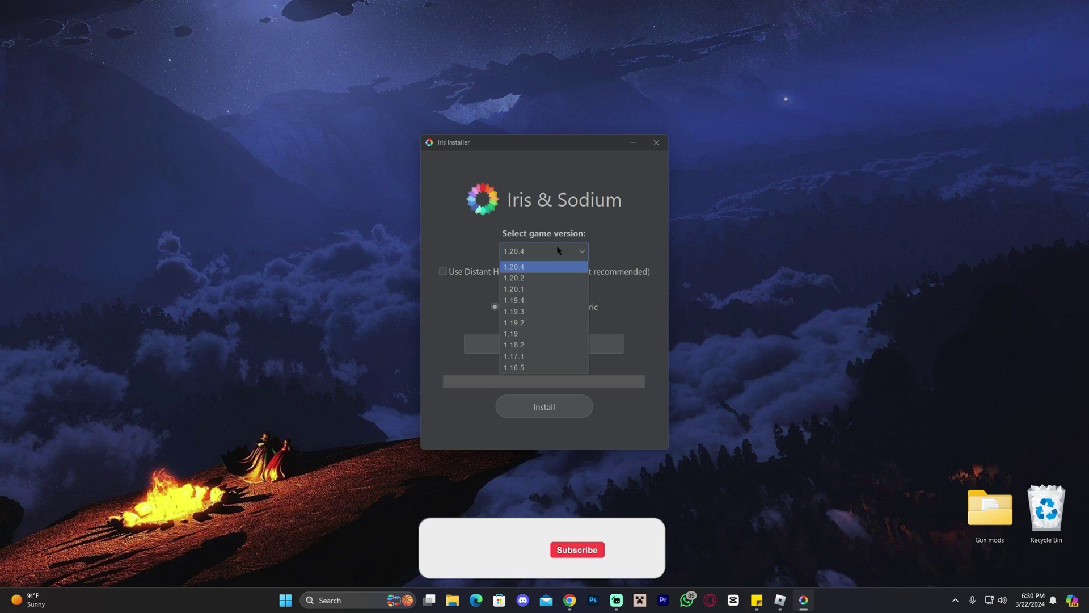
click(558, 251)
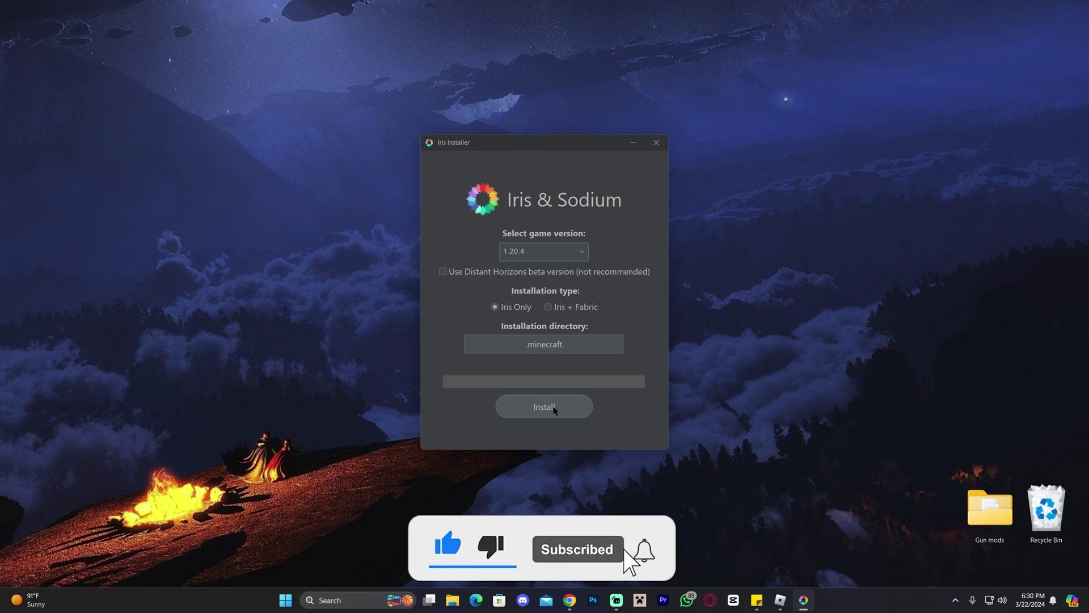
click(554, 408)
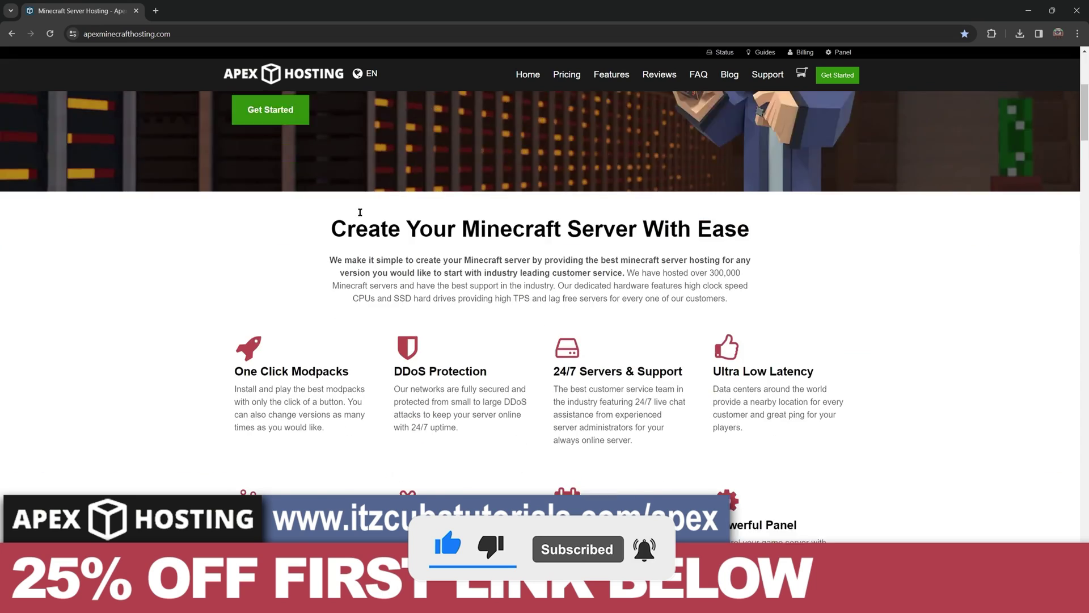
Step: Look through the Apex Hosting page on Minecraft server hosting, including its feature list and discount offer
scroll(360, 212, down, 7)
scroll(360, 213, up, 10)
drag(234, 187, 561, 236)
click(561, 236)
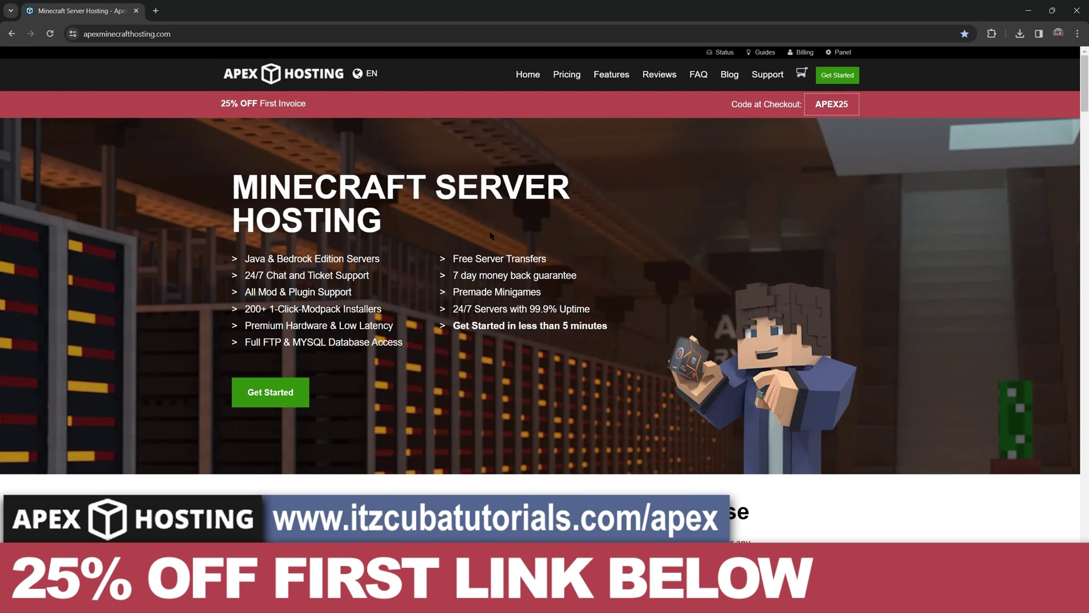
scroll(523, 260, down, 4)
scroll(670, 294, up, 4)
triple_click(363, 223)
click(398, 224)
scroll(526, 282, down, 4)
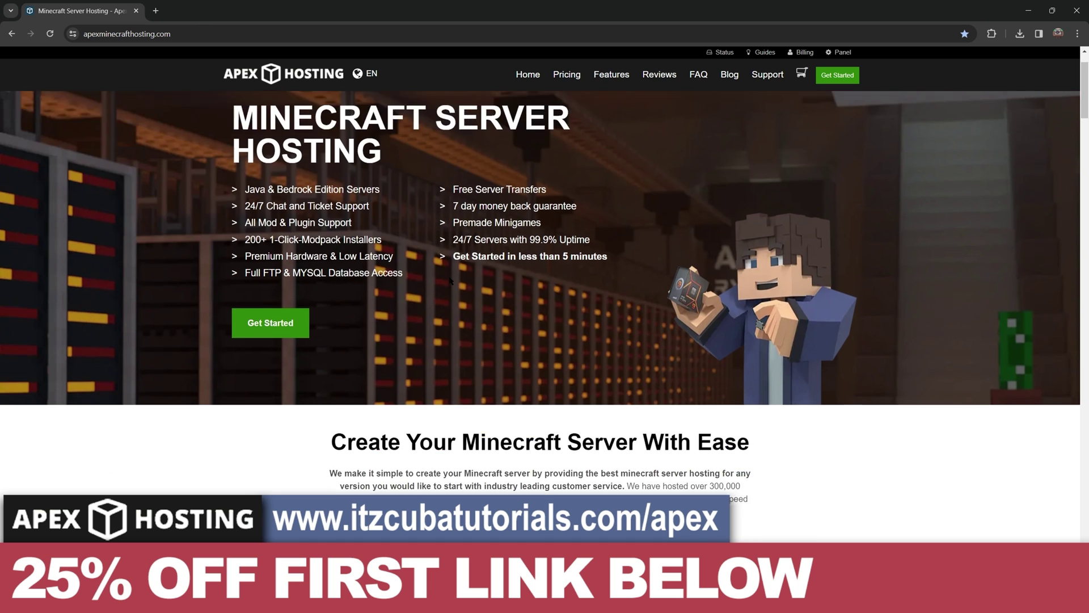
scroll(568, 288, up, 5)
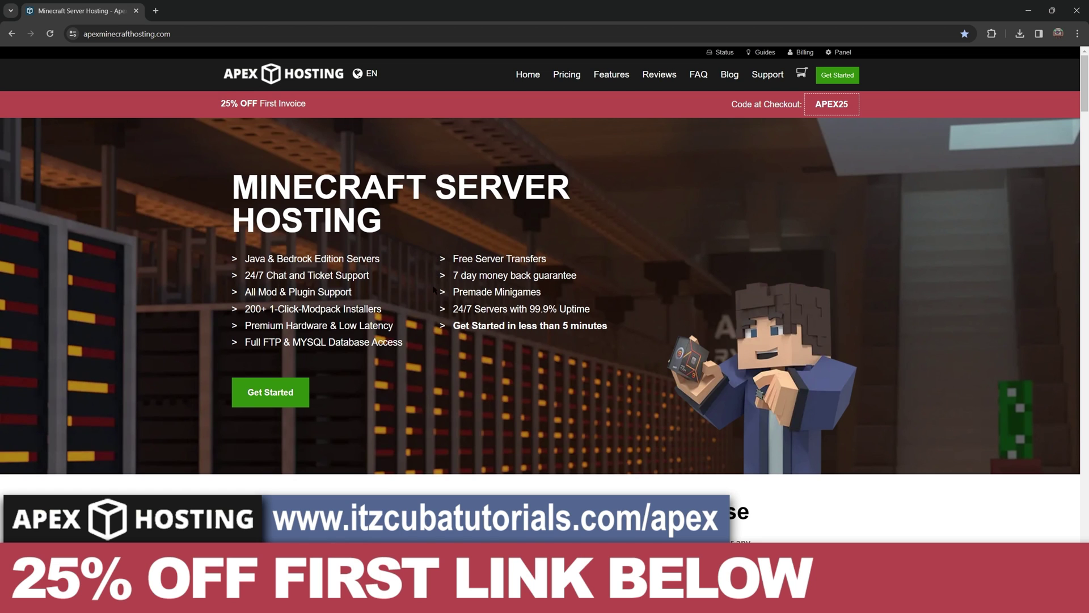
scroll(433, 290, down, 3)
scroll(533, 298, up, 3)
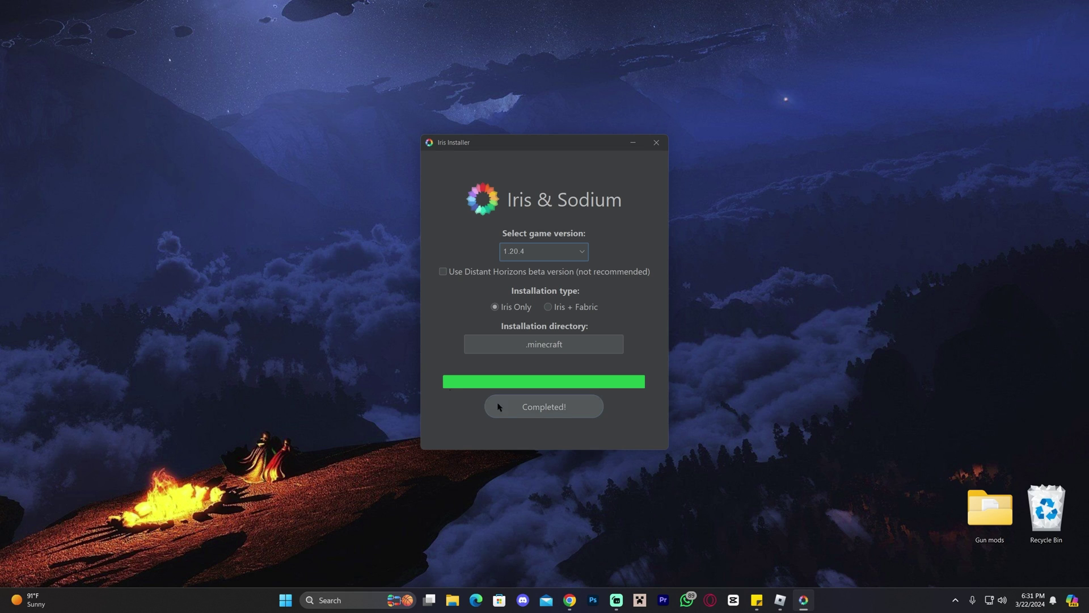
Step: Close the Iris installer and delete its JAR file from the desktop
click(657, 142)
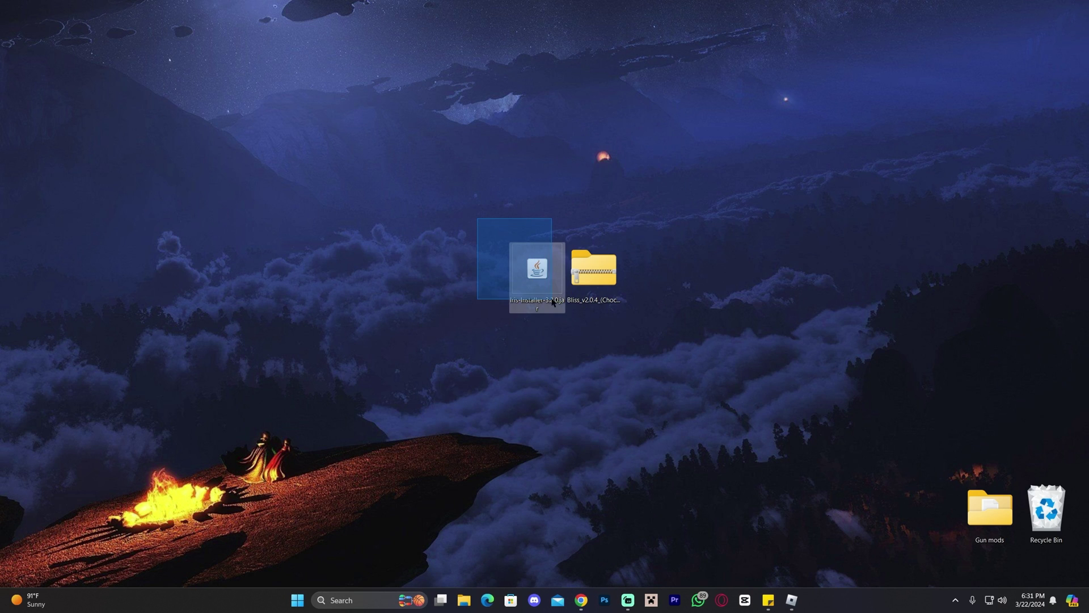
drag(553, 302, 551, 290)
key(Delete)
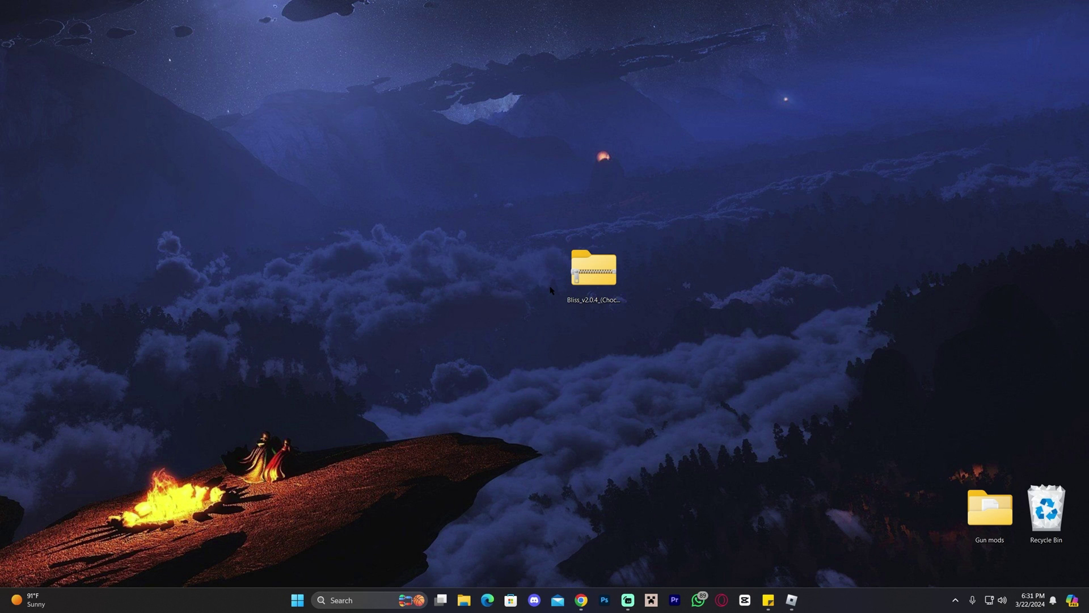
Step: Switch to the Minecraft Launcher and check that Iris & Sodium for 1.20.4 is the selected Java Edition installation
click(529, 384)
click(651, 604)
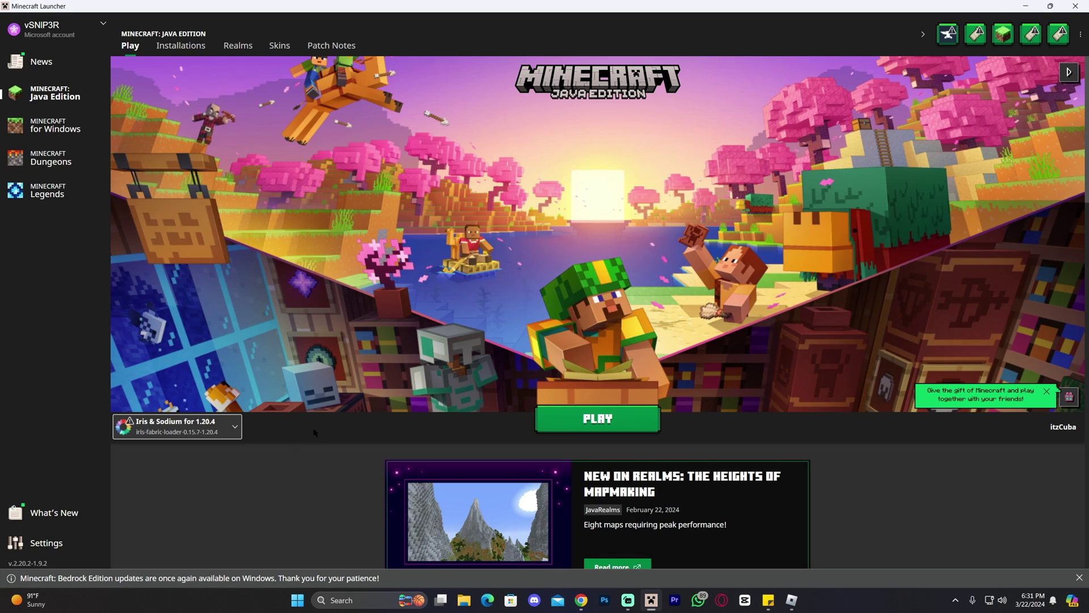
mouse_move(164, 434)
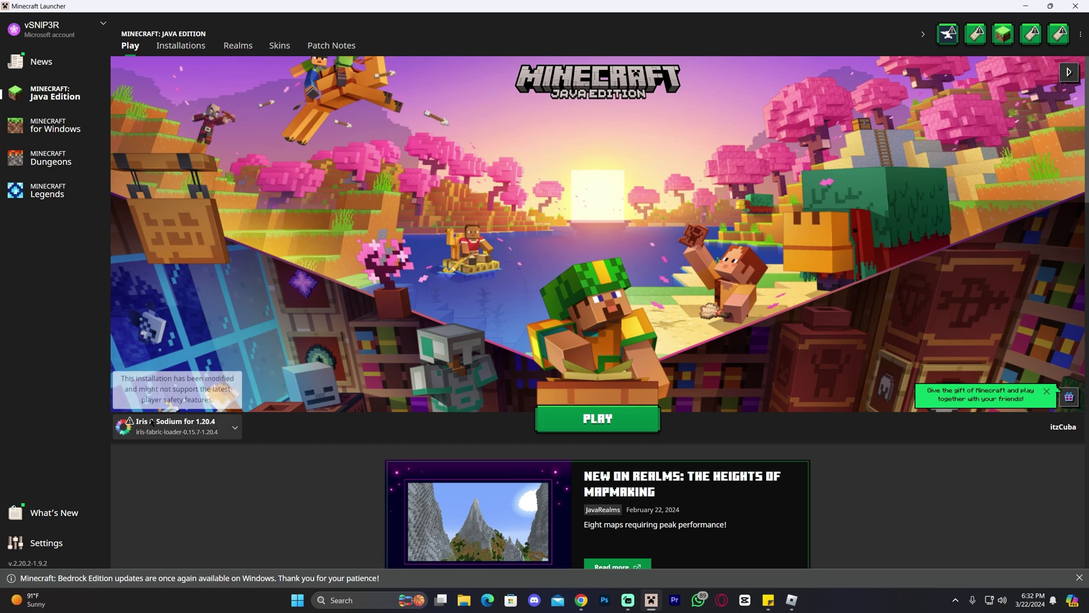
click(221, 437)
click(218, 437)
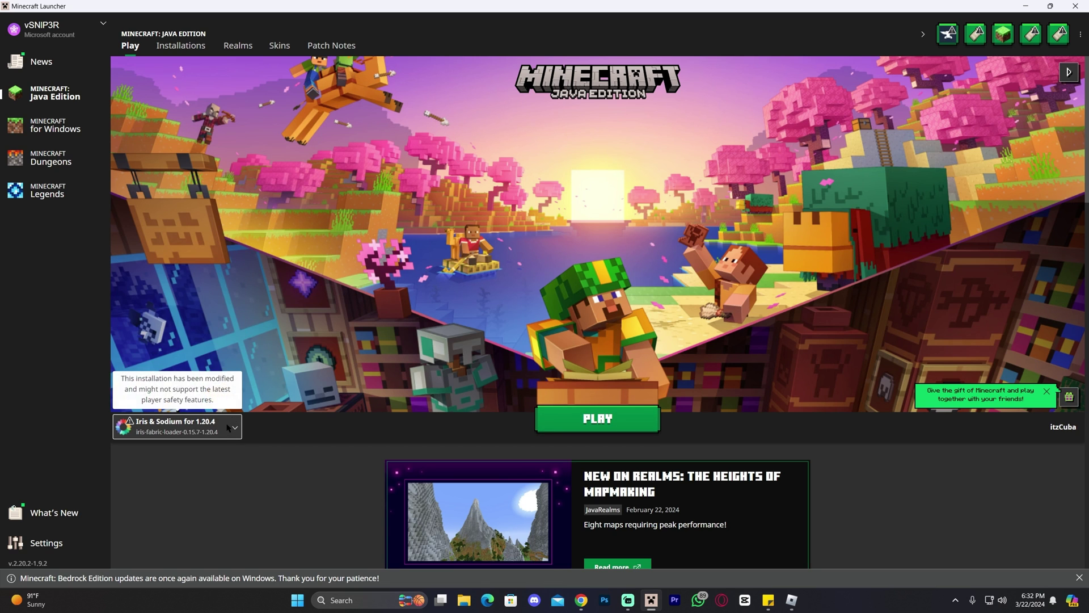
Step: Try setting up a new unnamed installation with the version release iris-fabric-loader-0.15.7-1.20.4
click(181, 47)
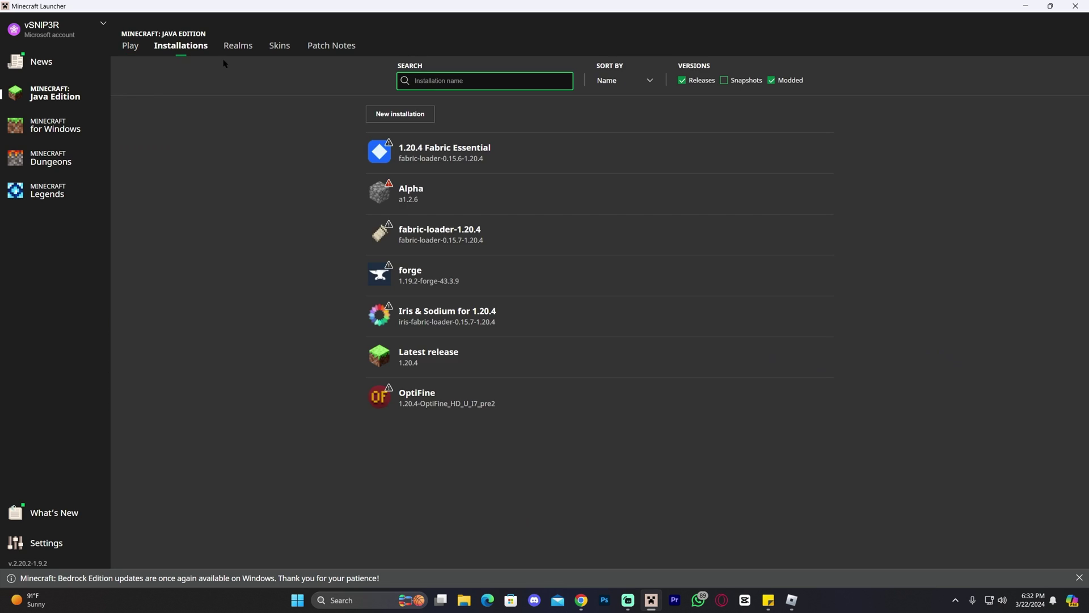
click(403, 114)
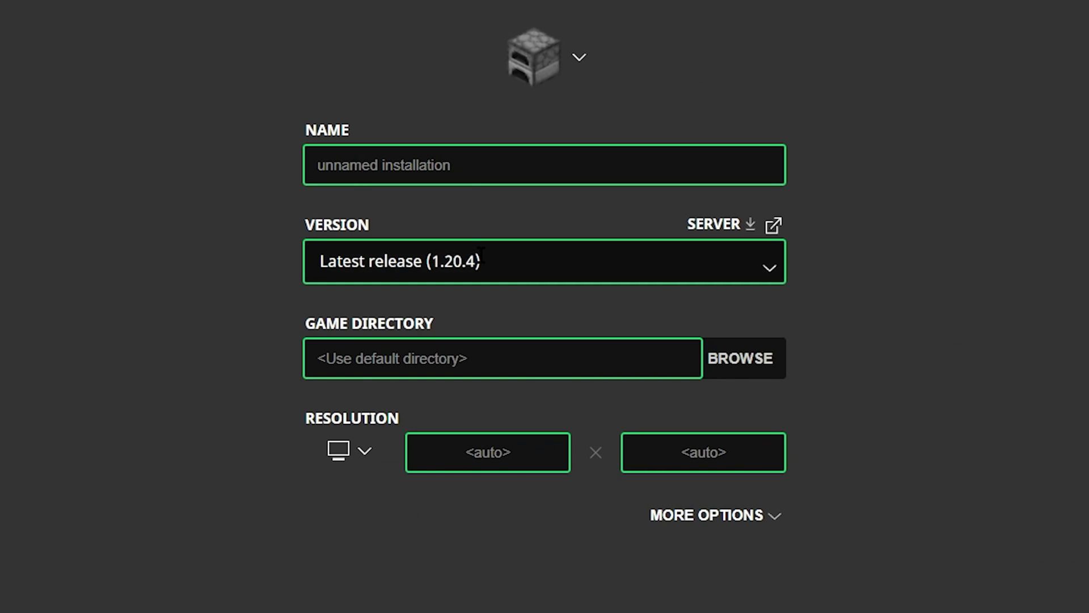
click(480, 253)
click(501, 404)
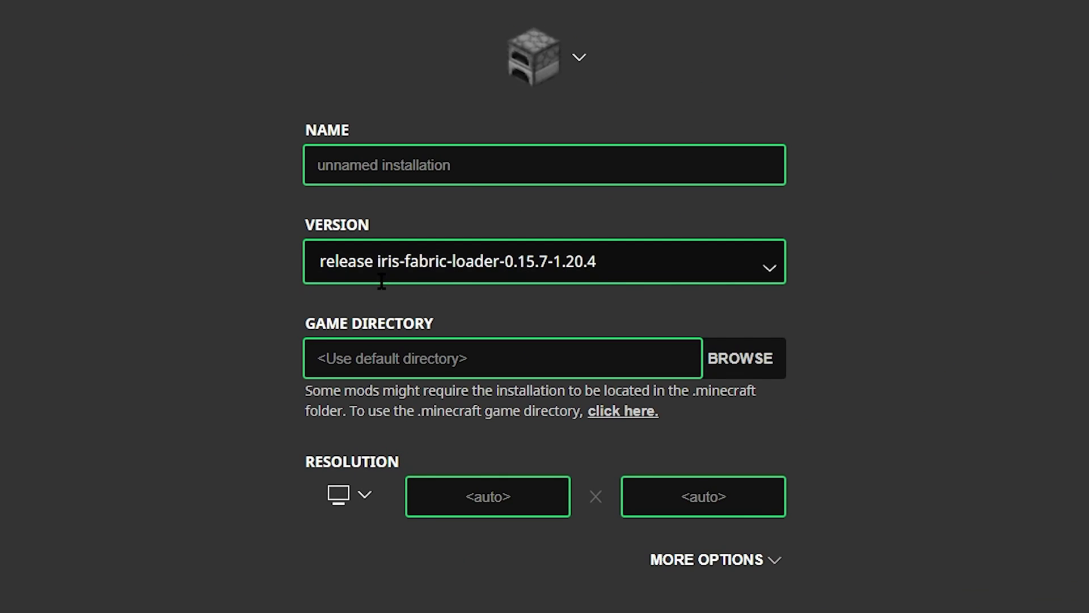
click(363, 157)
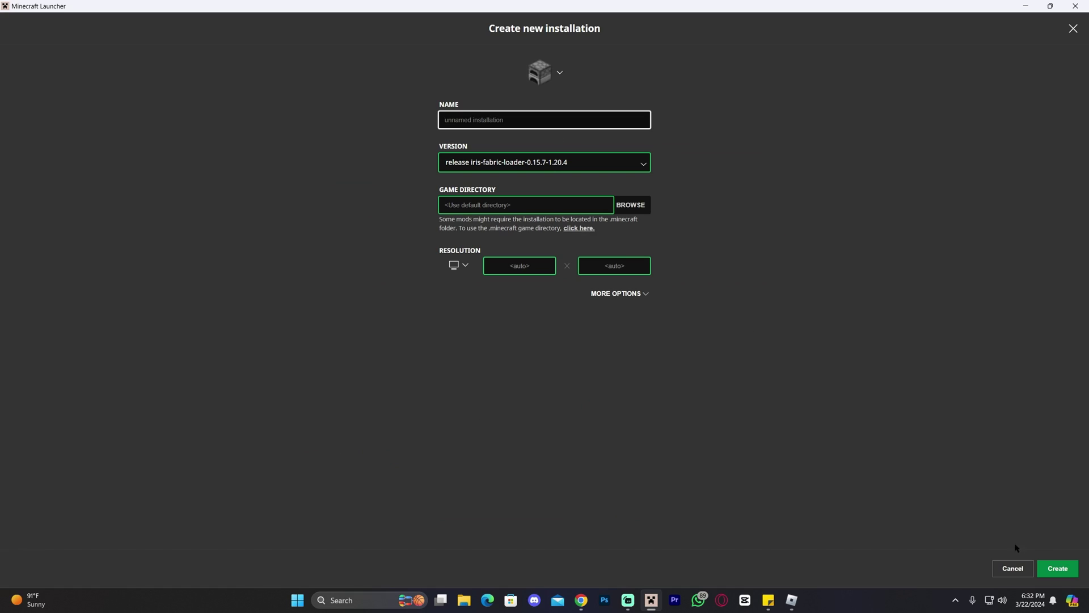
click(1059, 568)
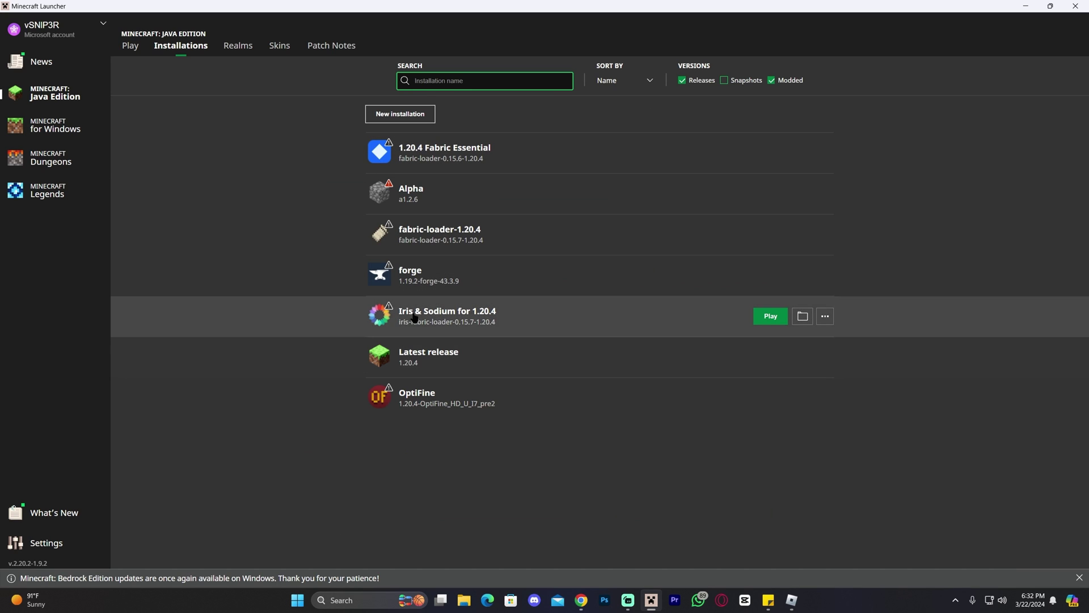
Step: Turn the Modded versions filter of the installations list off and back on
click(771, 80)
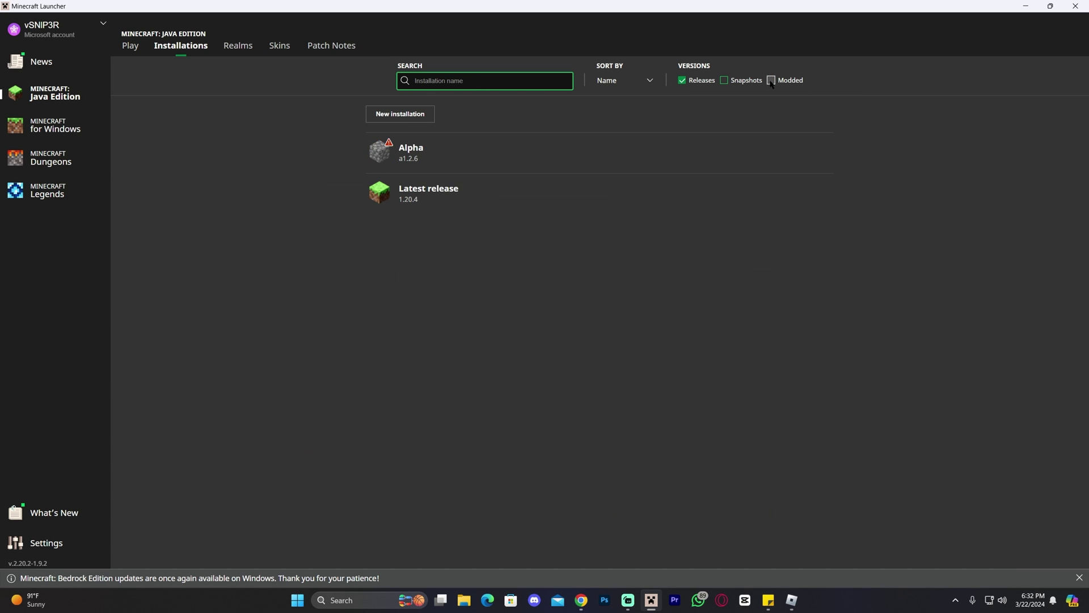
click(771, 80)
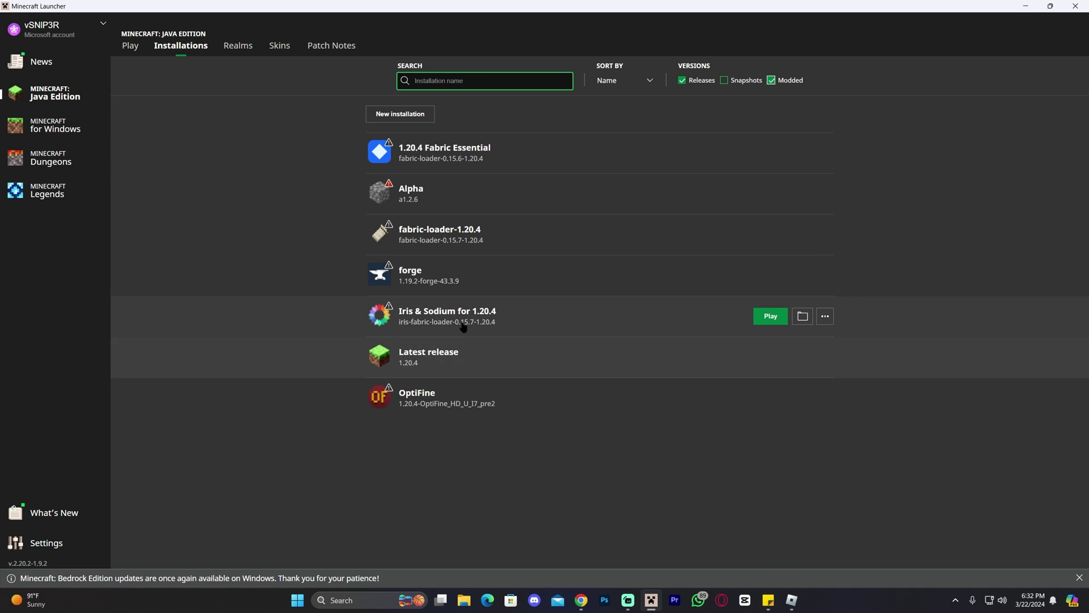
click(771, 80)
click(770, 80)
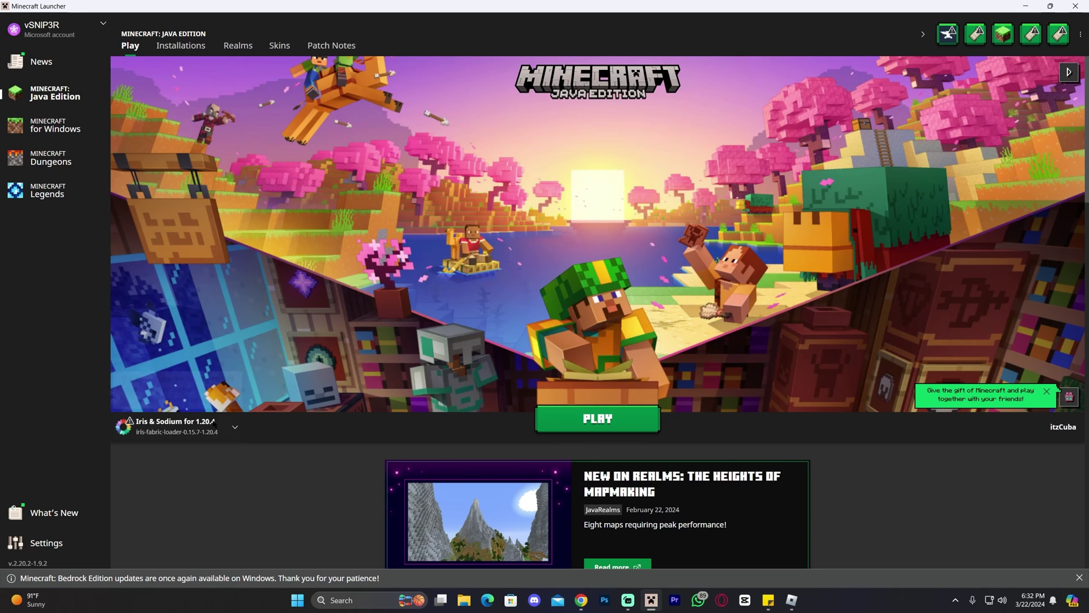
Step: Launch the Iris & Sodium for 1.20.4 installation and load the first New World in the singleplayer list
click(606, 420)
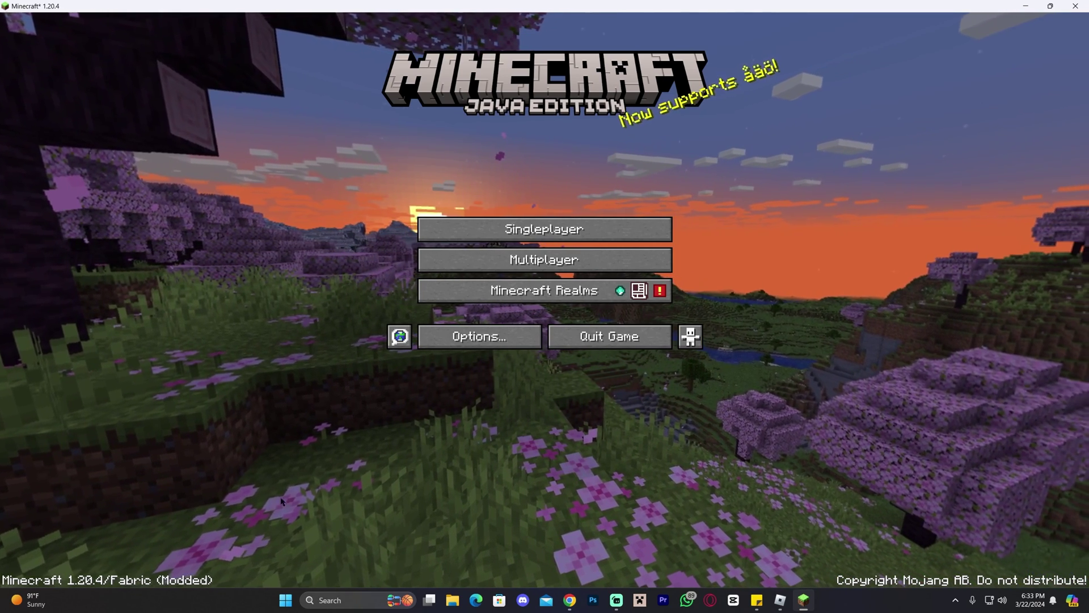
click(427, 229)
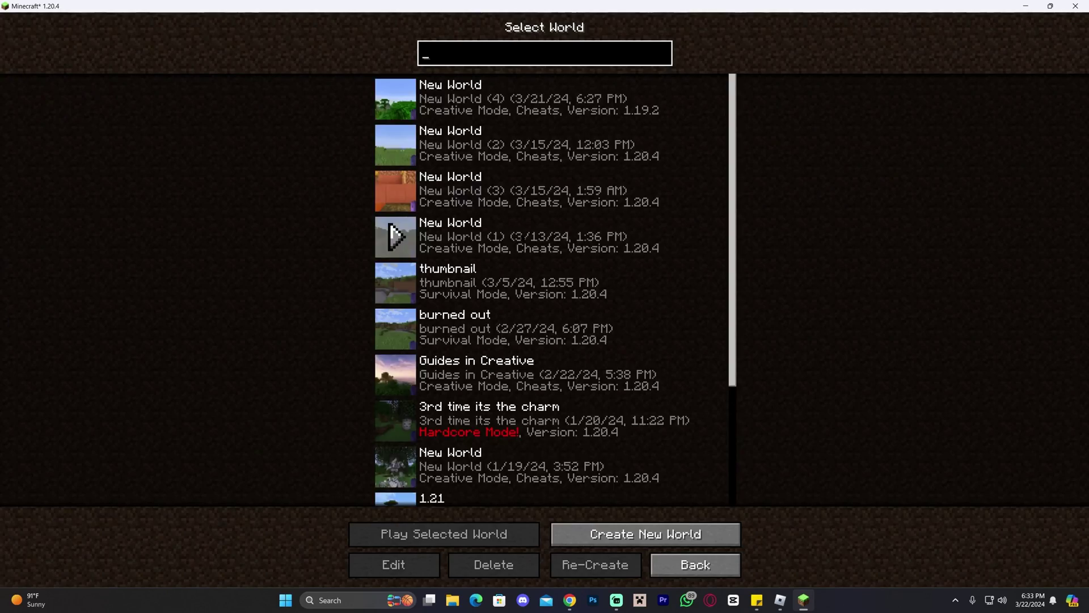
click(397, 99)
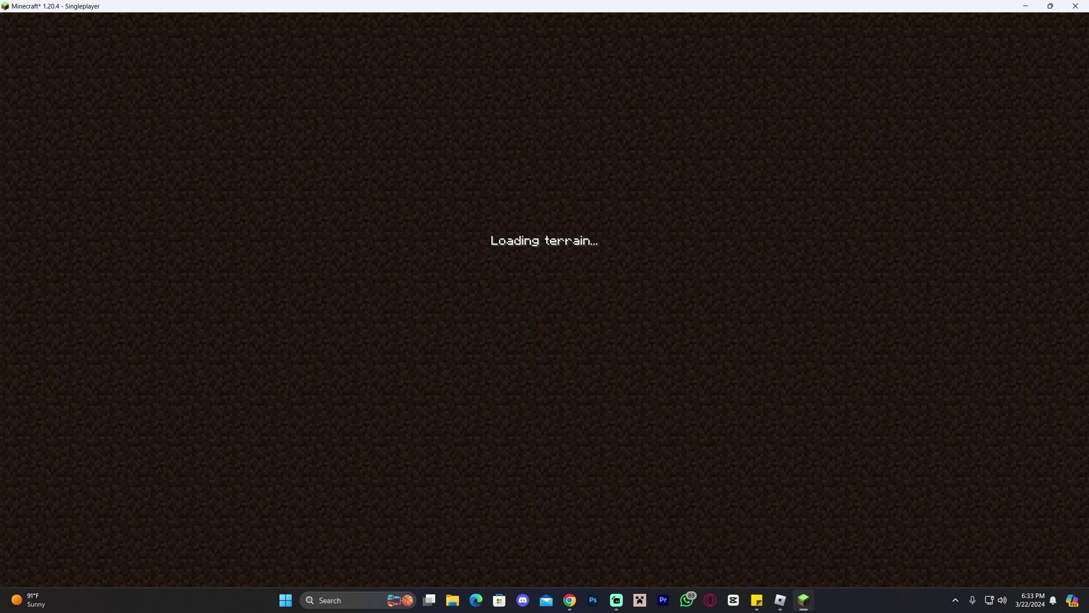
Step: Walk forward through the world with the current shaders, and disable the shaders
key(w)
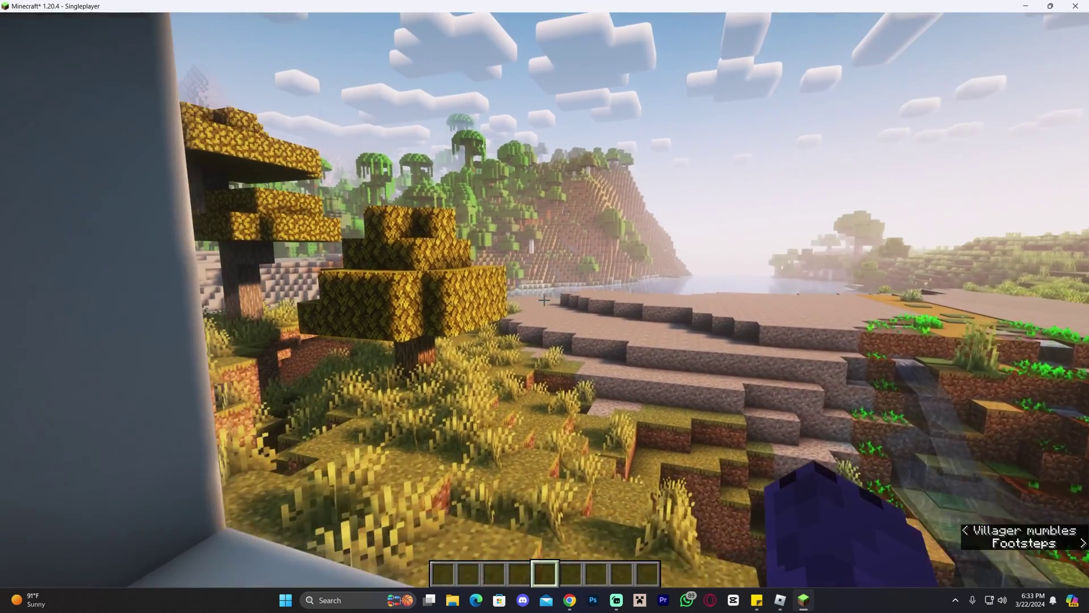
key(w)
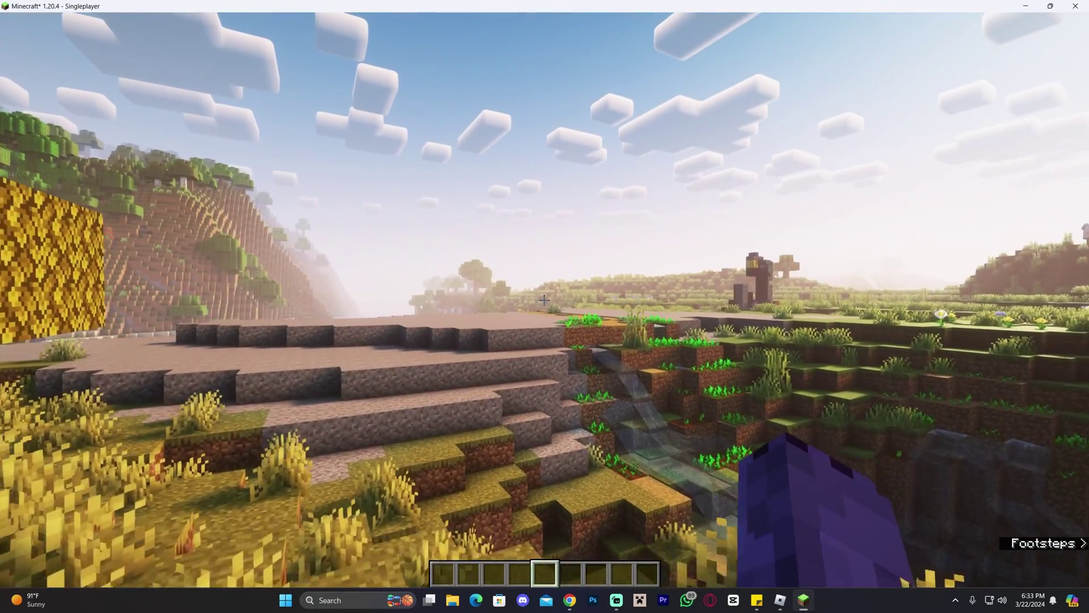
key(w)
key(k)
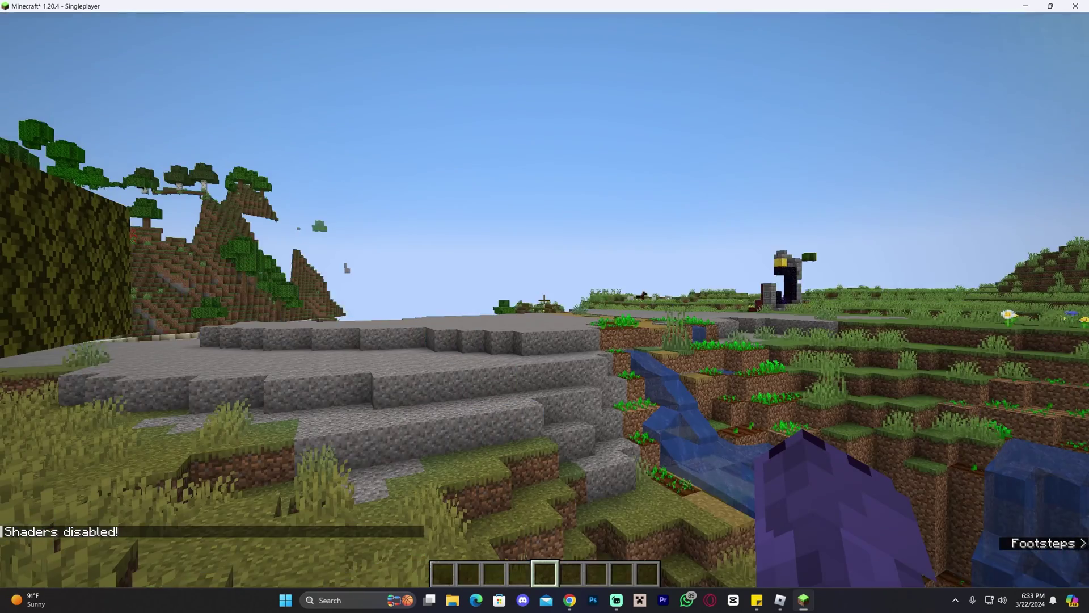
Step: Move across the grass onto the gravel and change the camera to the front-facing third-person view
mouse_move(544, 299)
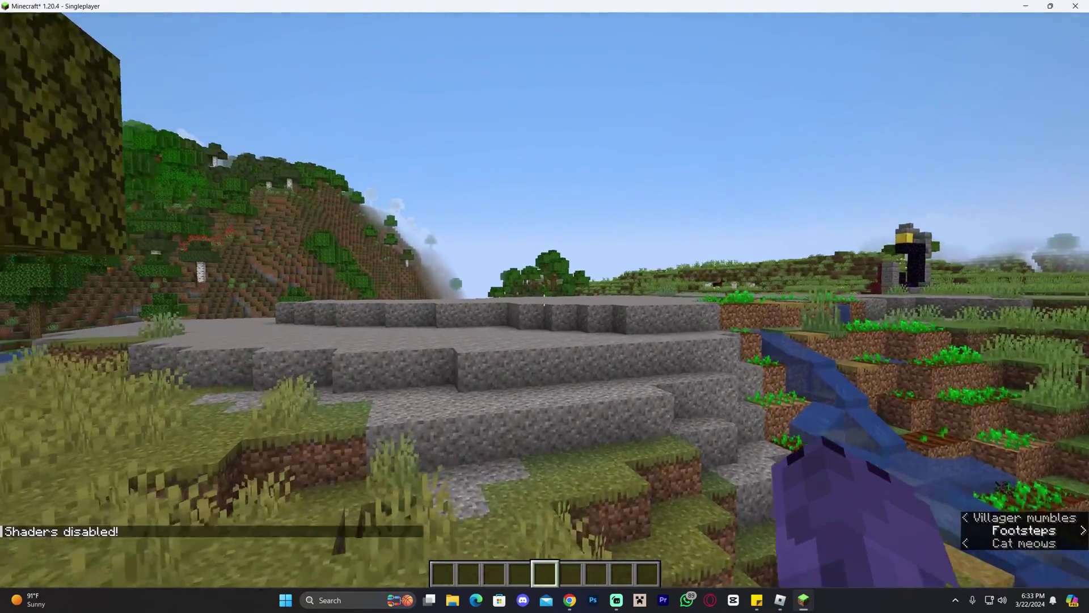
key(w)
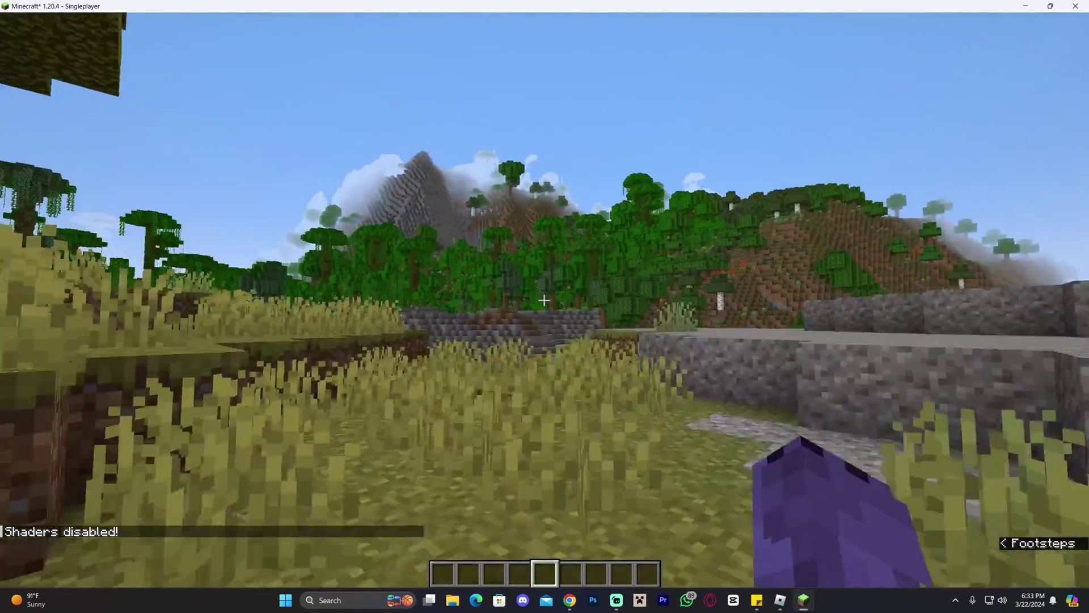
key(space)
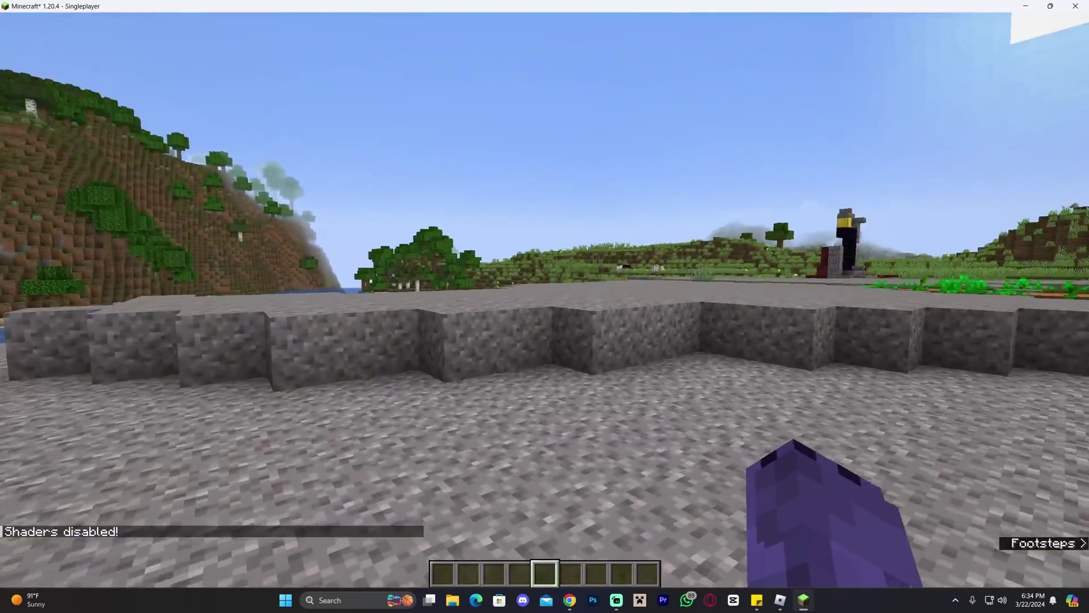
key(F5)
key(F5)
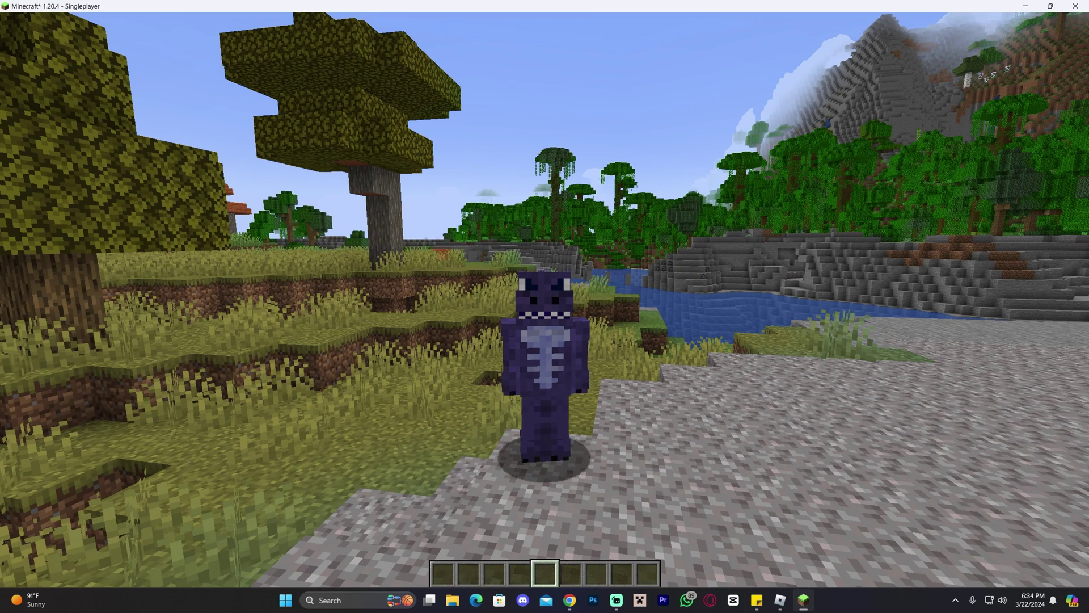
Step: Open the shader pack selection from the video settings, open the shader pack folder, and minimize the game window
key(Escape)
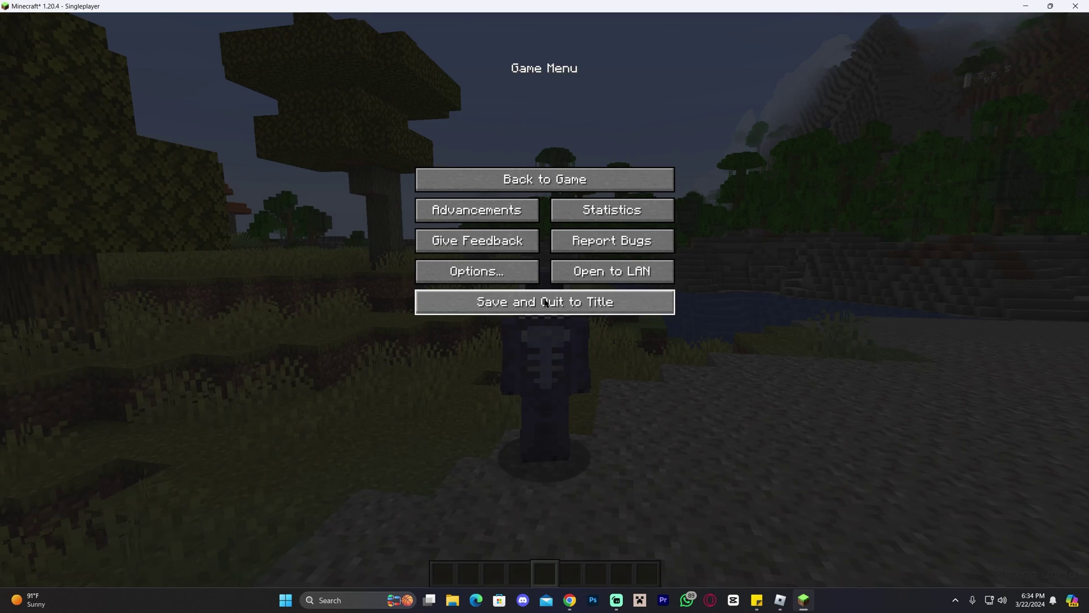
click(507, 276)
click(521, 206)
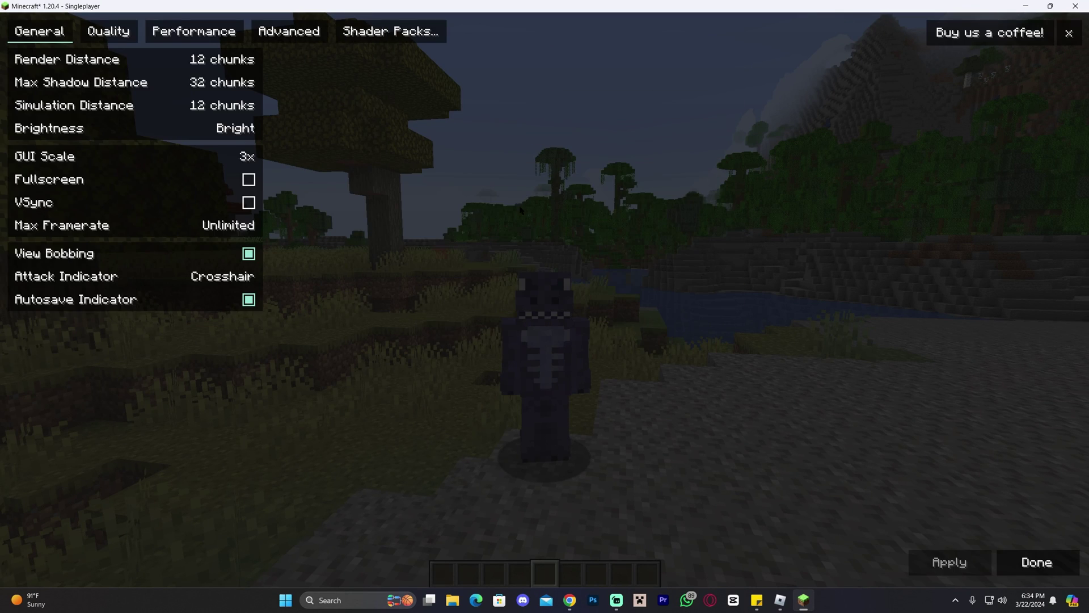
click(391, 31)
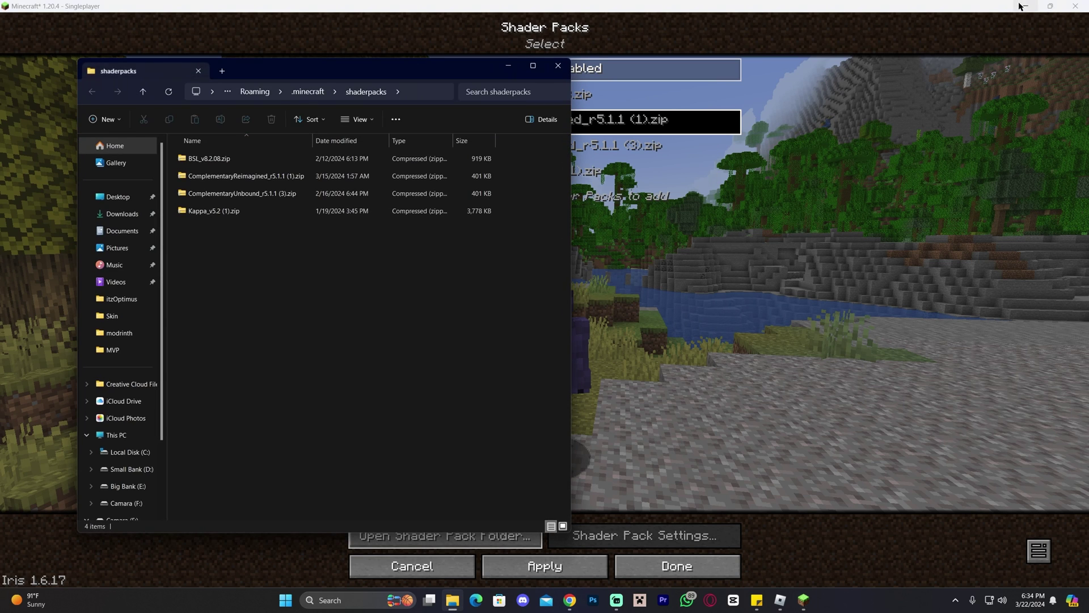
click(1025, 6)
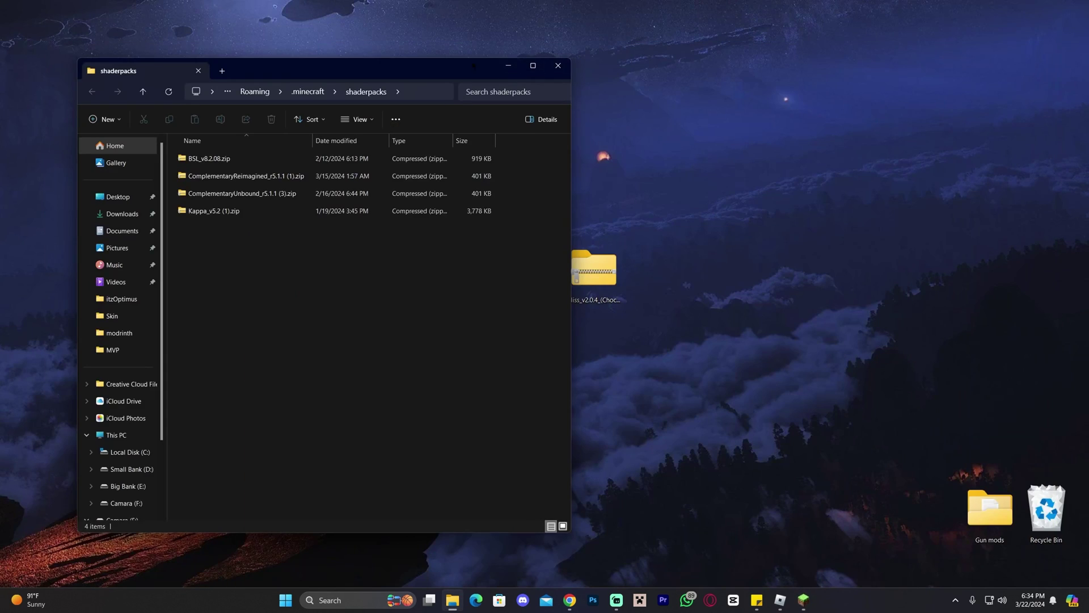
Step: Move Bliss_v2.0.4_(Chocapic13_Shaders_edit).zip from the desktop into the shaderpacks folder and close the folder window
drag(473, 66, 437, 58)
click(594, 267)
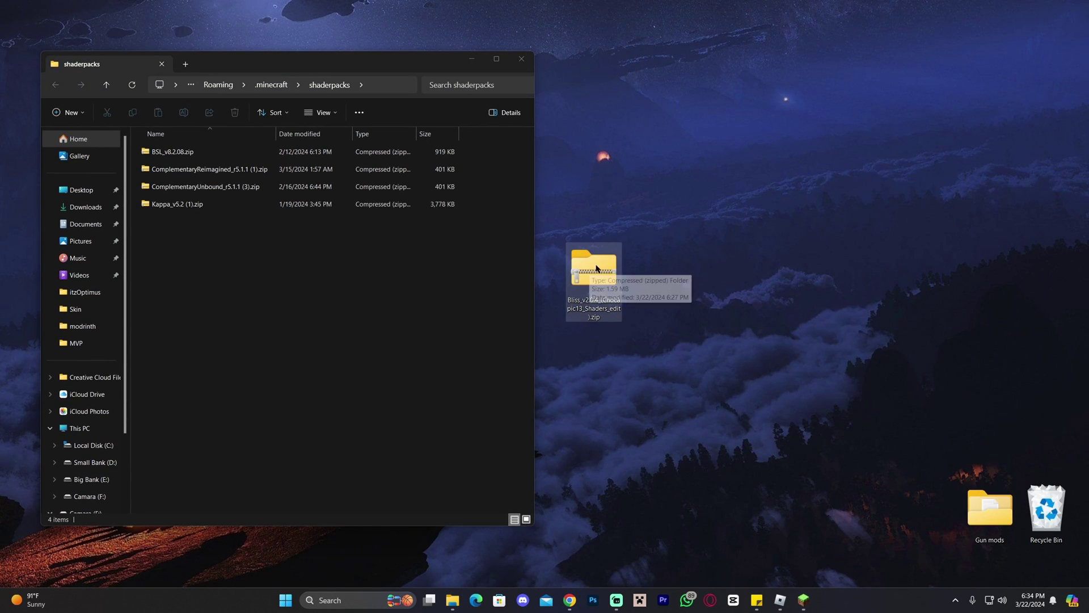
drag(607, 290, 328, 335)
click(327, 335)
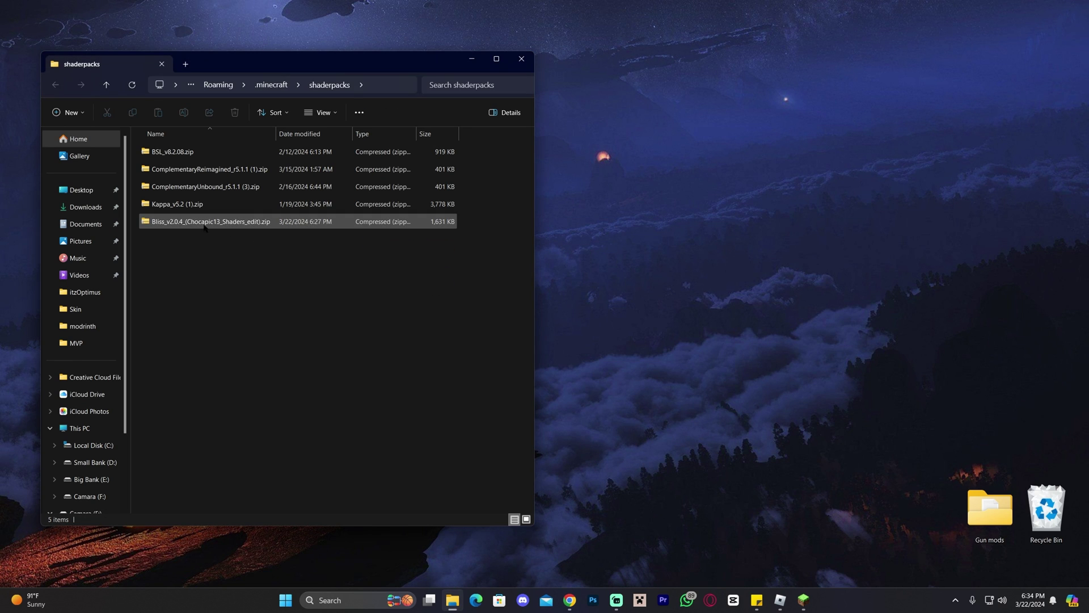
click(521, 59)
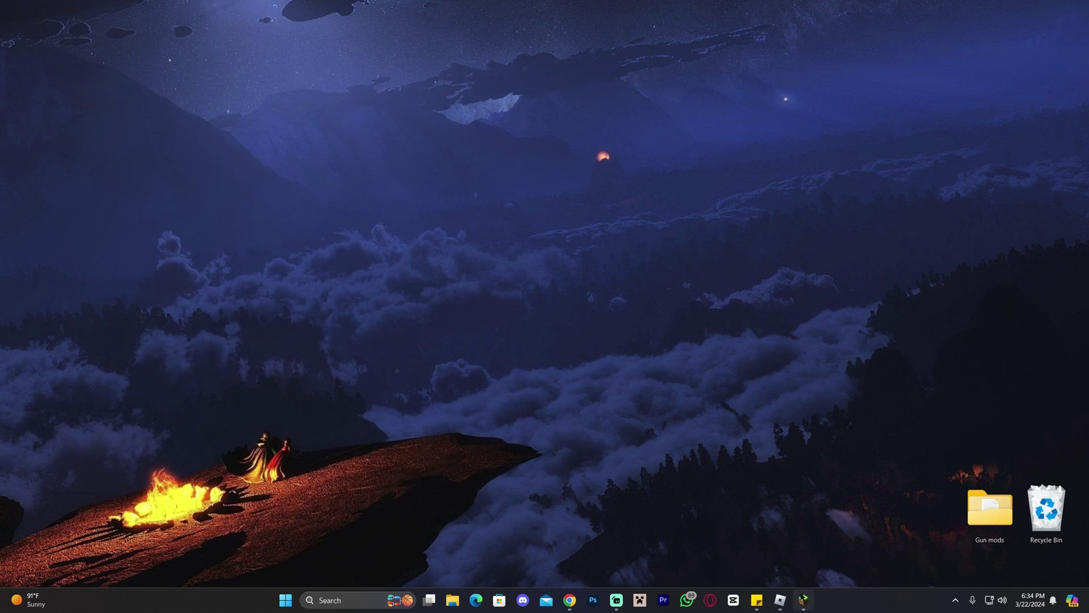
Step: Switch back to Minecraft, apply the Bliss_v2.0.4_(Chocapic13_Shaders_edit).zip shader pack, and return to the world
click(803, 599)
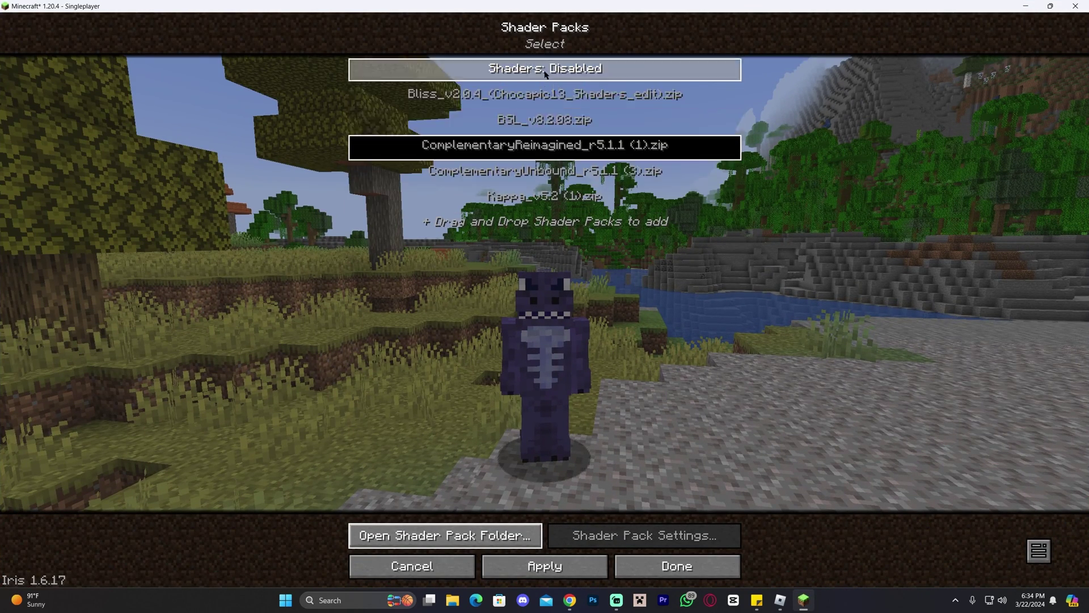
click(495, 95)
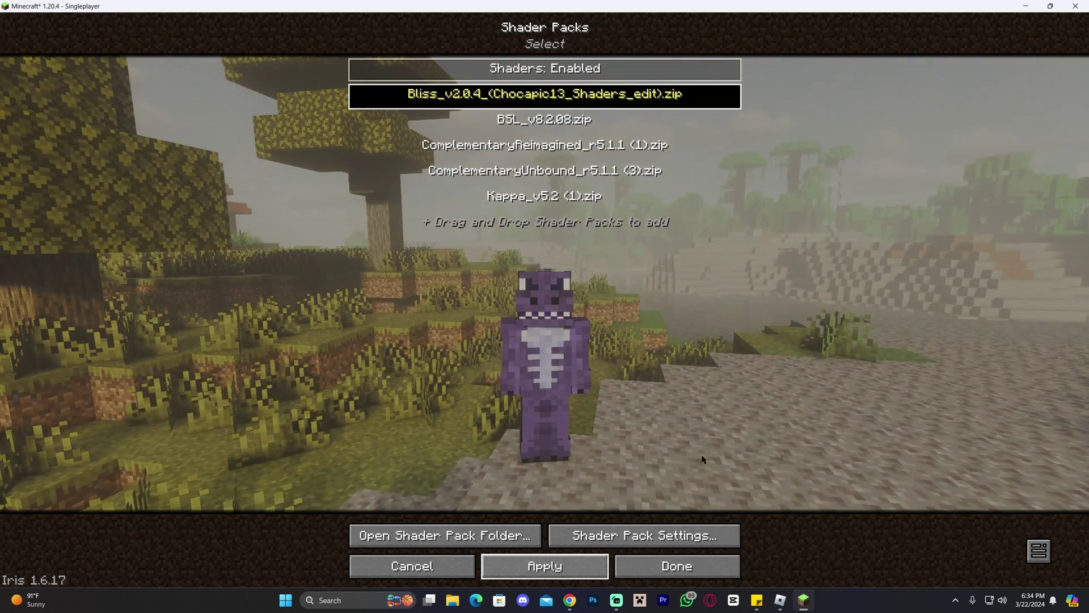
click(695, 574)
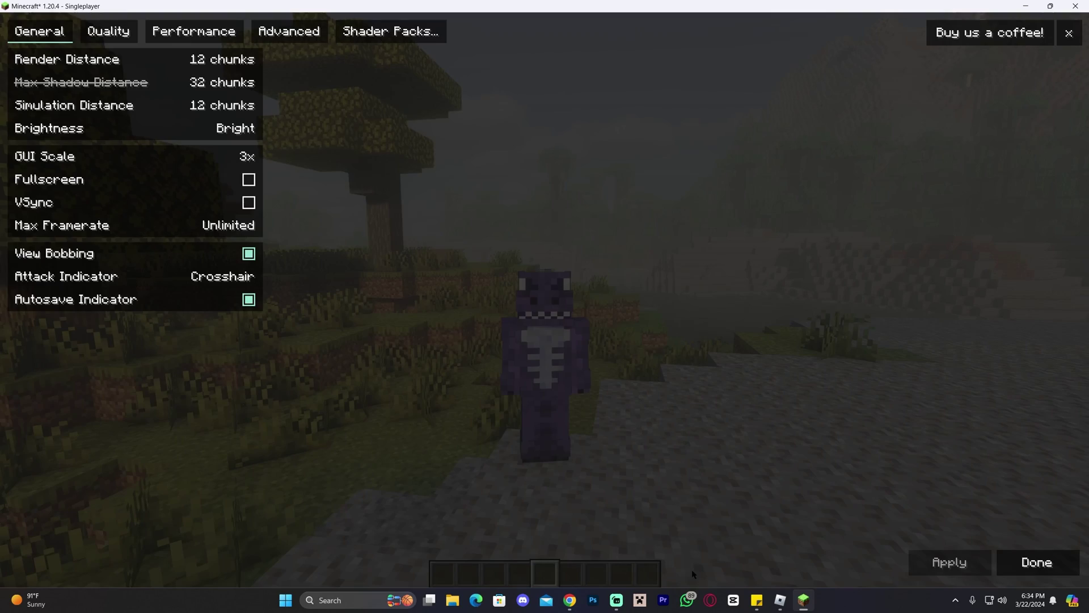
key(Escape)
click(576, 334)
click(546, 179)
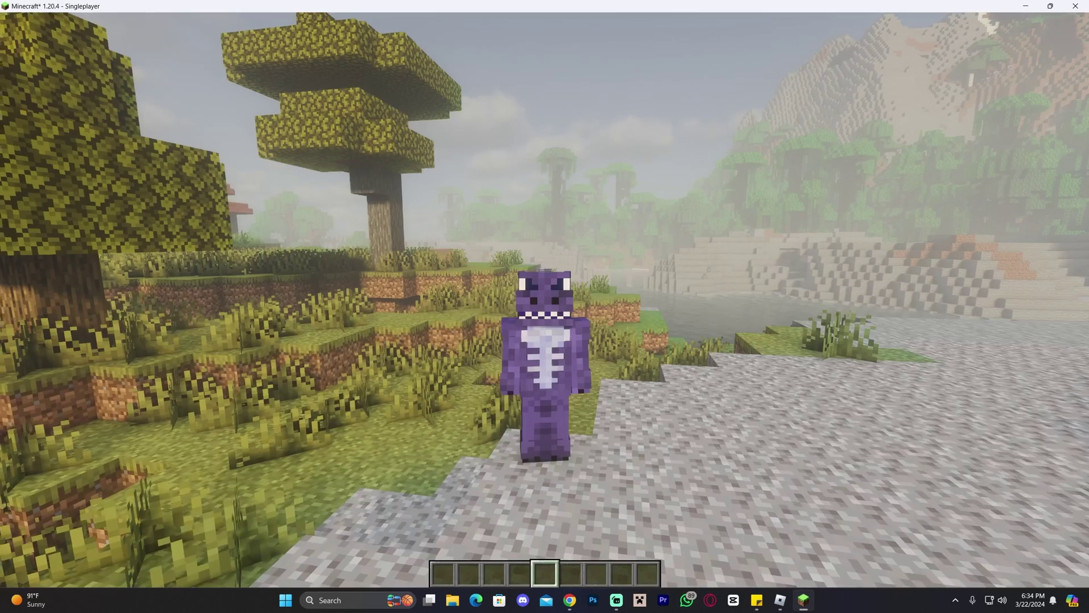
Step: Walk across the gravel to the grassy riverbank in first person, and change the camera to the front-facing third-person view
key(F5)
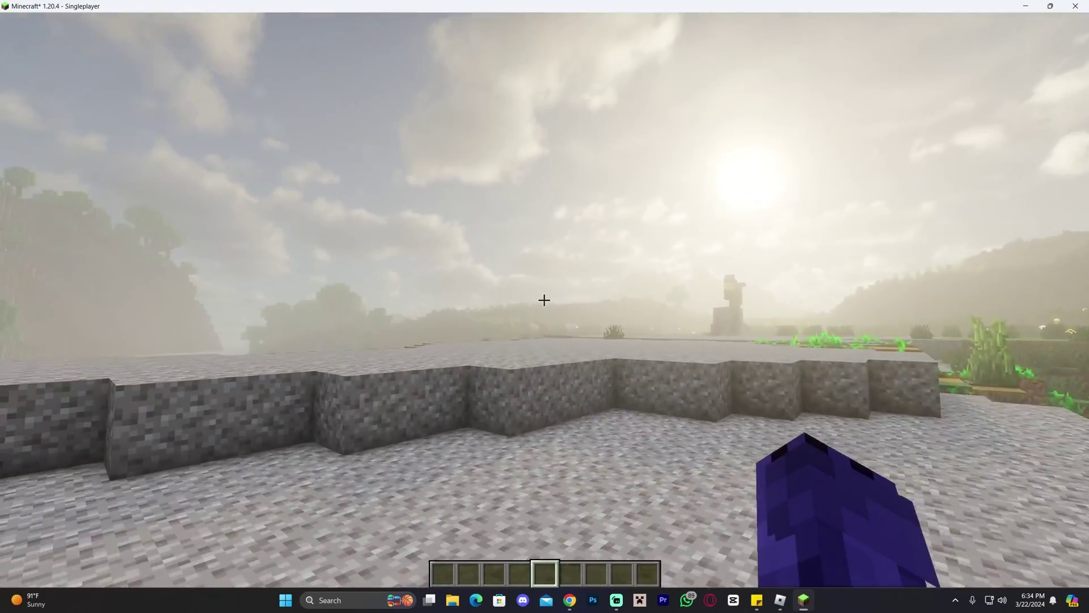
key(w)
key(space)
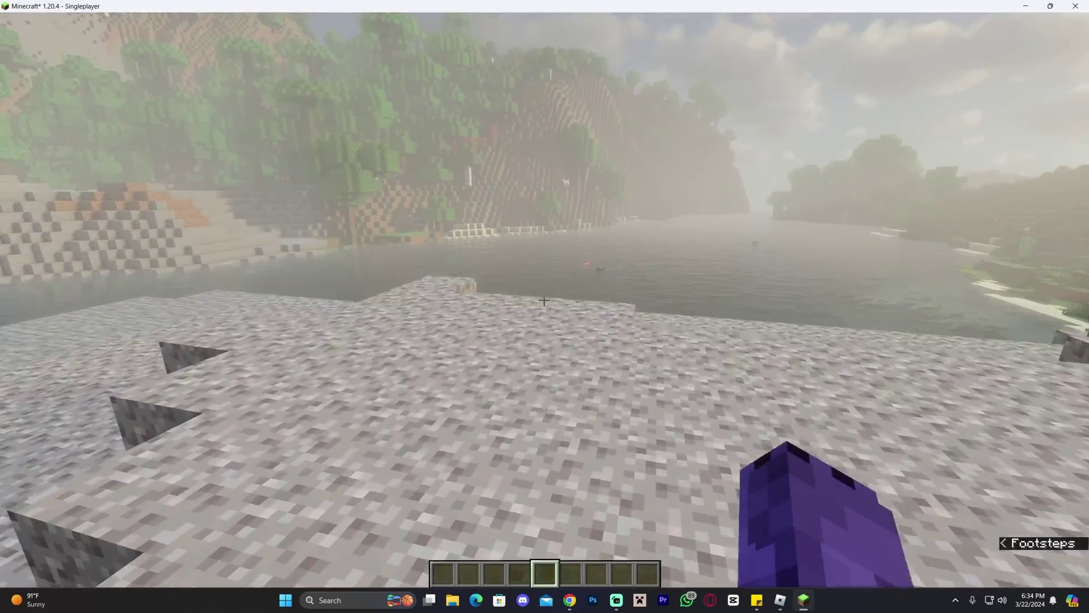
key(w)
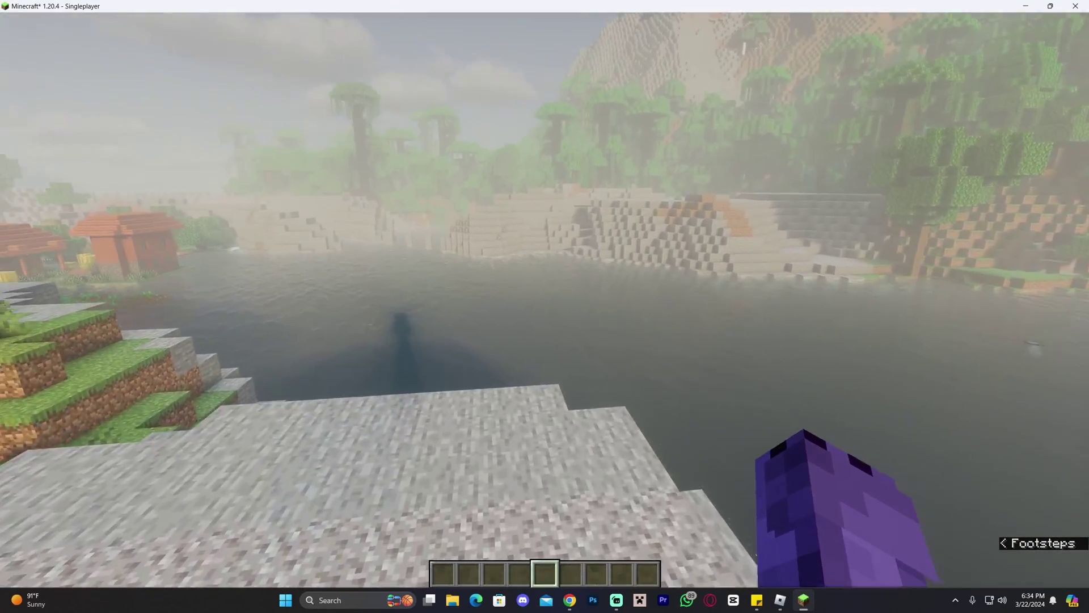
key(w)
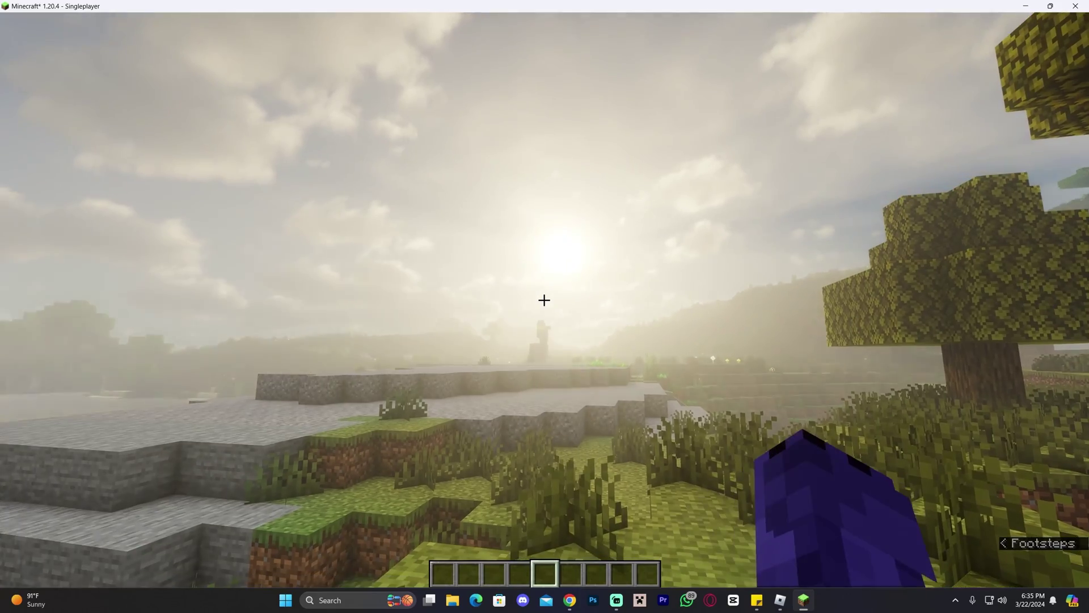
key(F5)
key(F5)
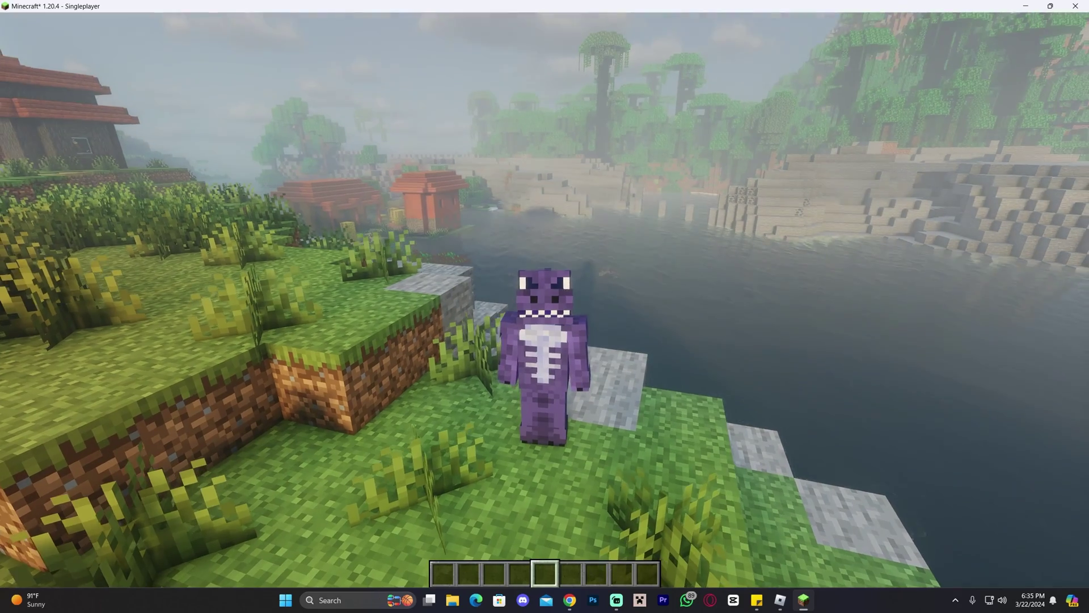
Step: Toggle the Bliss shaders off and back on to compare the scene, and open the shader pack selection
key(k)
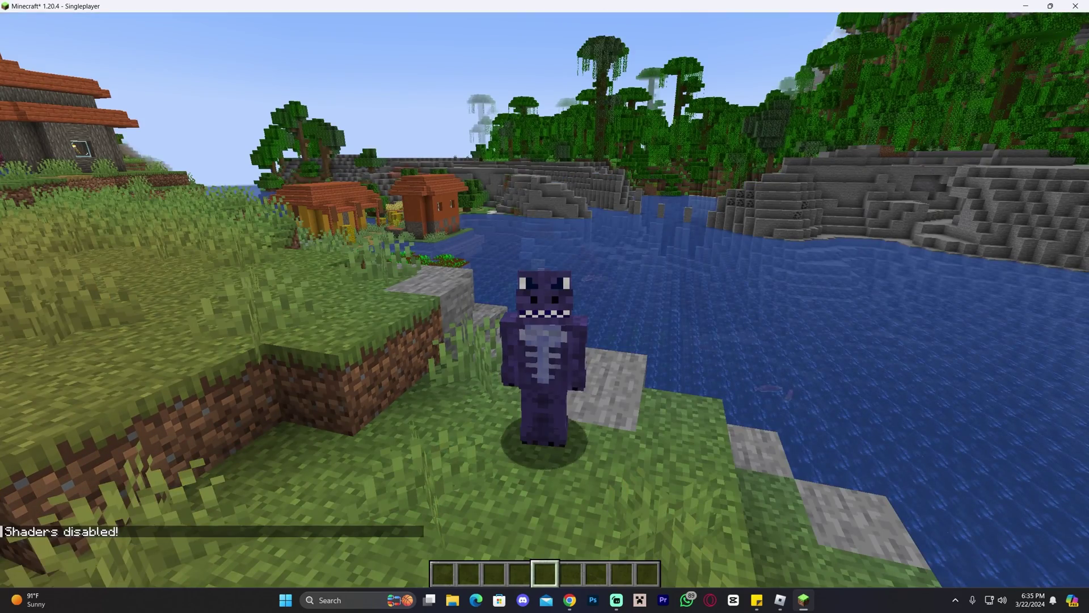
key(k)
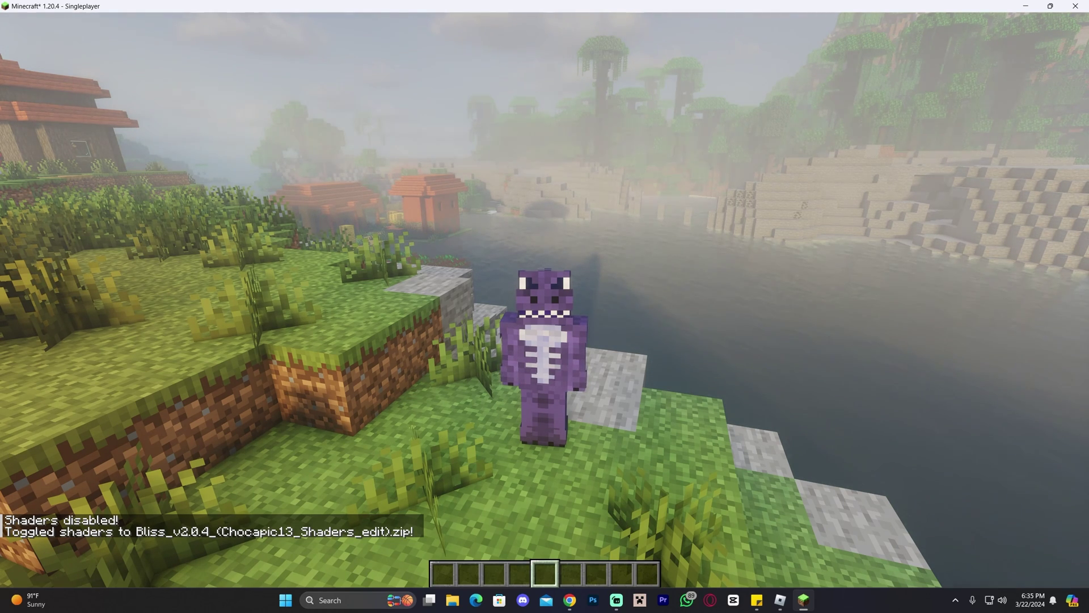
key(o)
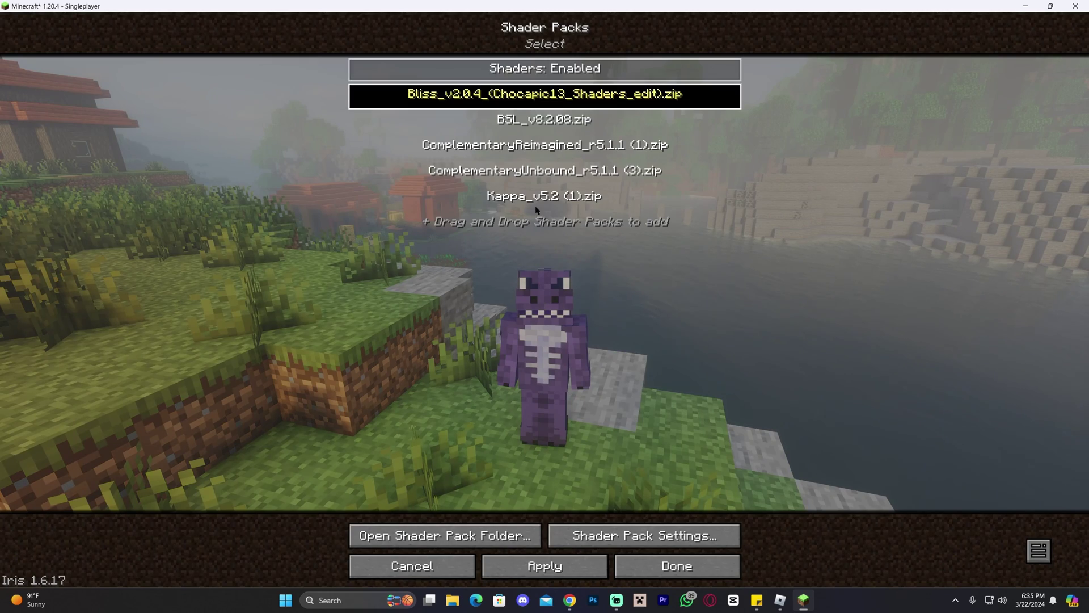